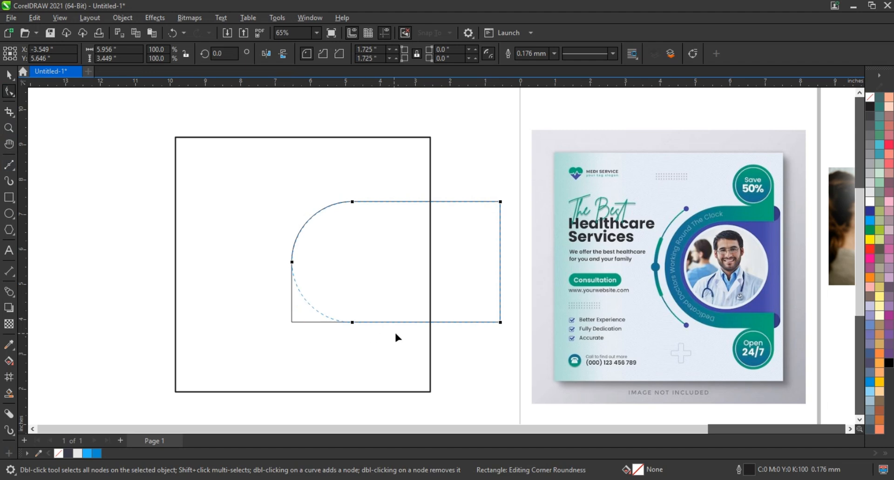
Centre the rounded rectangle vertically on the square, and shift it slightly to the left
{"action": "left_click", "coordinate": [7, 77]}
{"action": "left_click", "coordinate": [288, 207], "text": "shift"}
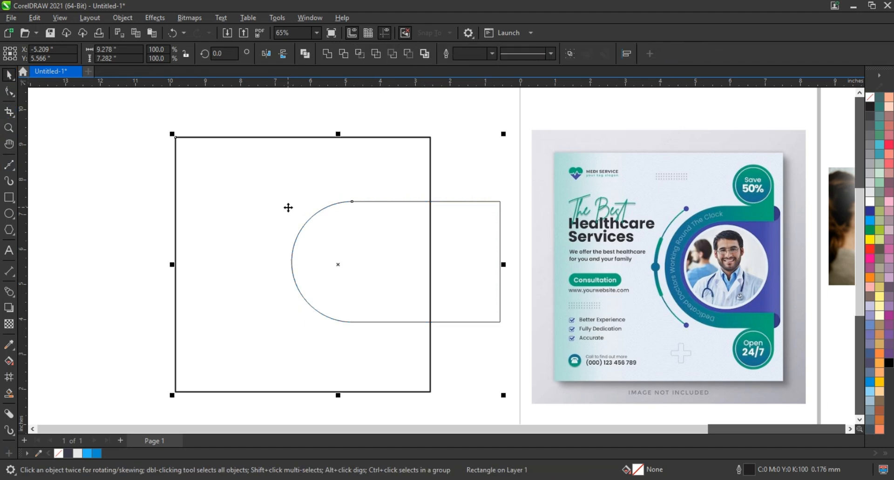
{"action": "key", "text": "e"}
{"action": "left_click", "coordinate": [101, 204]}
{"action": "left_click", "coordinate": [449, 263]}
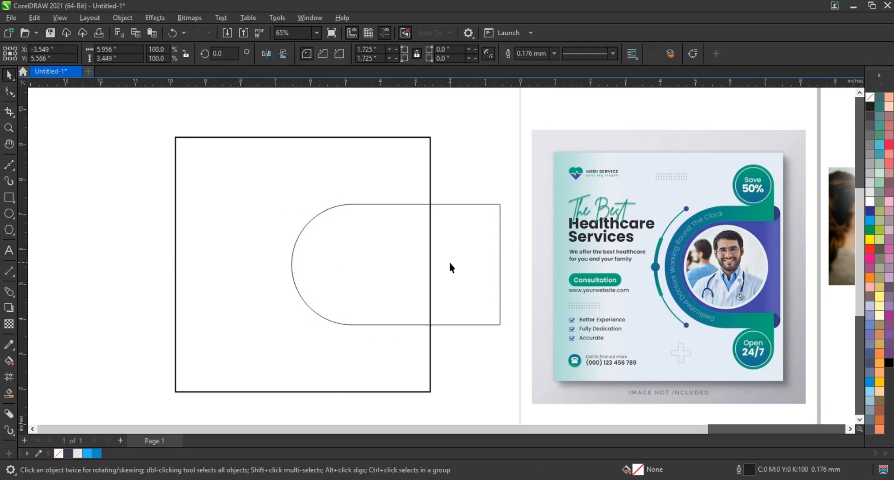
{"action": "left_click_drag", "start_coordinate": [449, 268], "coordinate": [429, 260]}
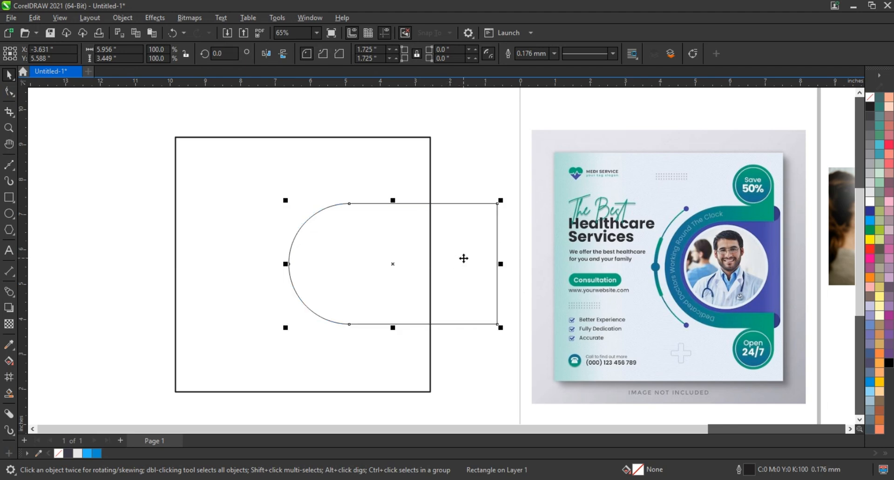
Add a one-step inward contour of about 0.405 in to the rounded rectangle and break the contour apart
{"action": "left_click", "coordinate": [10, 292]}
{"action": "left_click", "coordinate": [13, 296]}
{"action": "left_click", "coordinate": [46, 304]}
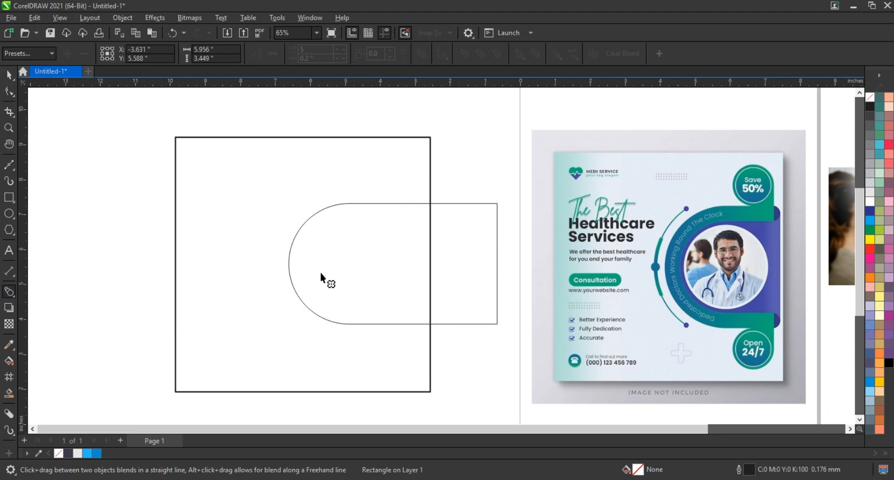
{"action": "left_click_drag", "start_coordinate": [379, 208], "coordinate": [383, 220]}
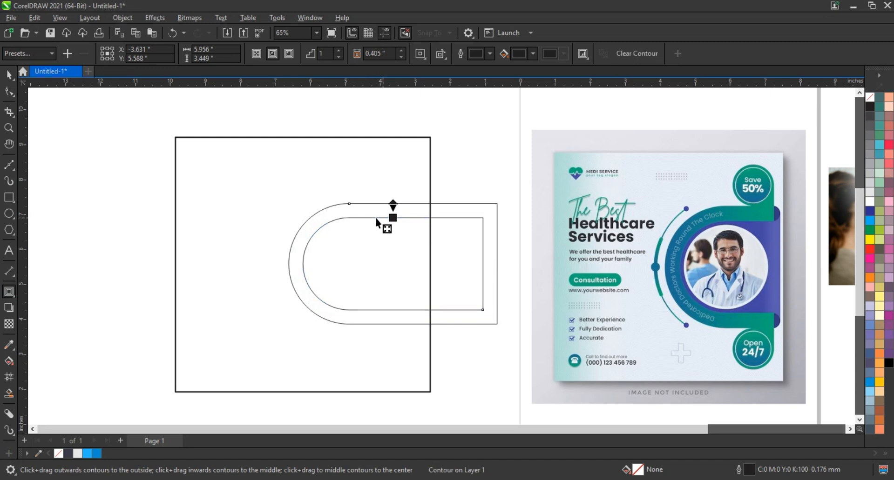
{"action": "left_click", "coordinate": [9, 75]}
{"action": "left_click", "coordinate": [122, 17]}
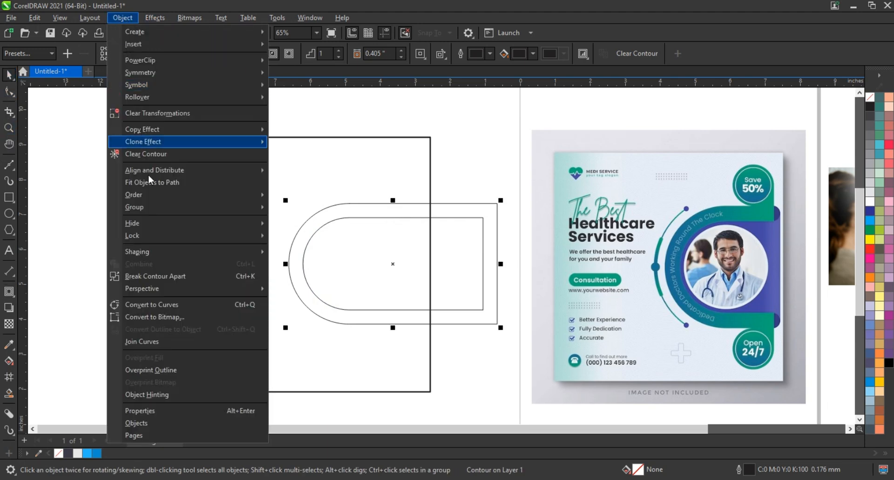
{"action": "left_click", "coordinate": [155, 276]}
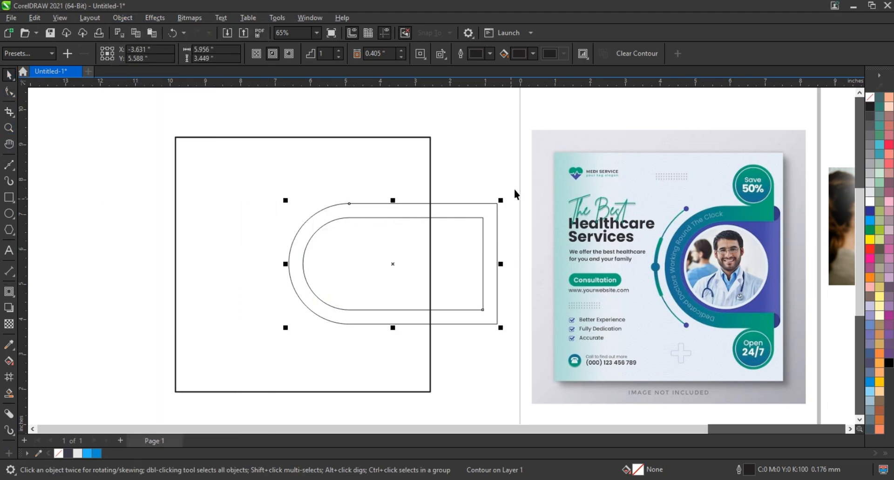
Enlarge both rounded outlines together to about 6.193 by 3.586 in, extending them toward the left
{"action": "left_click_drag", "start_coordinate": [515, 195], "coordinate": [281, 345]}
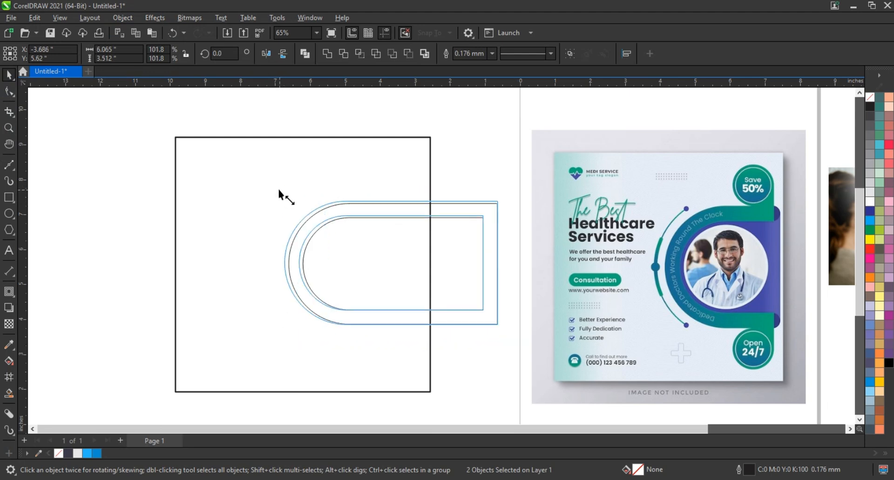
{"action": "left_click_drag", "start_coordinate": [280, 190], "coordinate": [278, 189]}
{"action": "left_click_drag", "start_coordinate": [279, 329], "coordinate": [276, 332]}
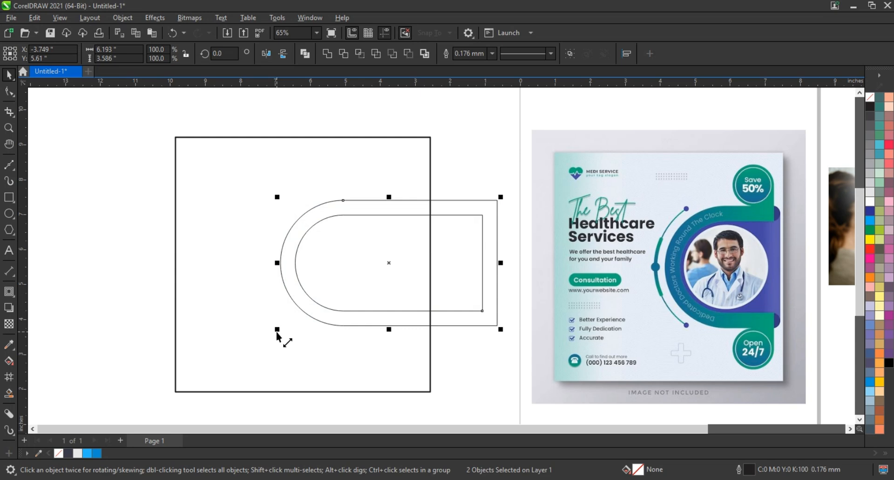
{"action": "left_click", "coordinate": [467, 172]}
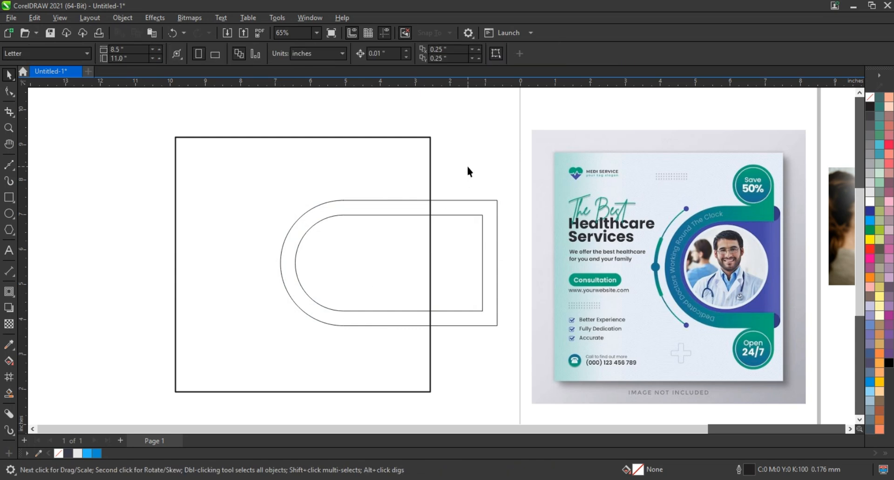
Draw a vertical line about 6.356 in long across the arms of the rounded outlines and centre it vertically on the outer one
{"action": "left_click", "coordinate": [9, 165]}
{"action": "left_click", "coordinate": [33, 181]}
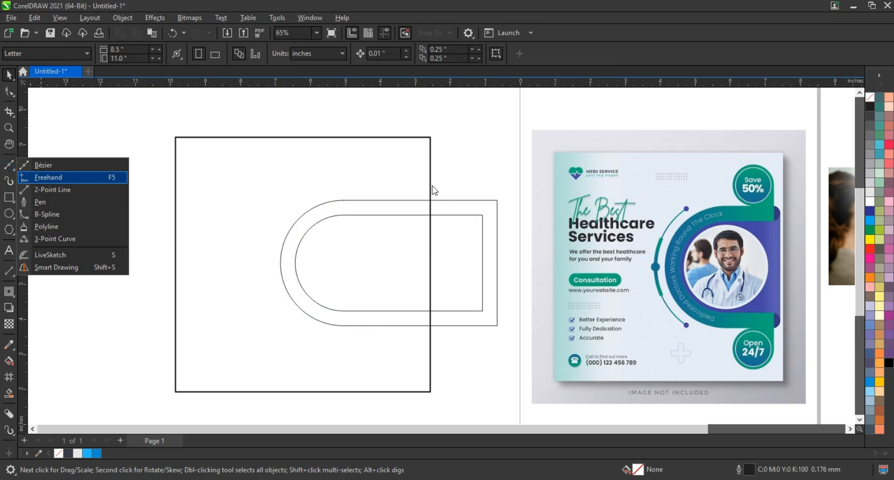
{"action": "left_click", "coordinate": [407, 155]}
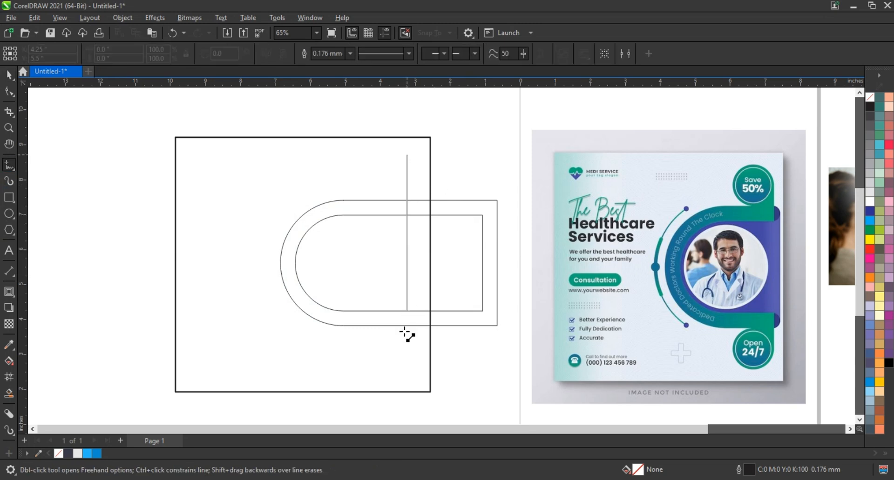
{"action": "left_click", "coordinate": [407, 381]}
{"action": "key", "text": "space"}
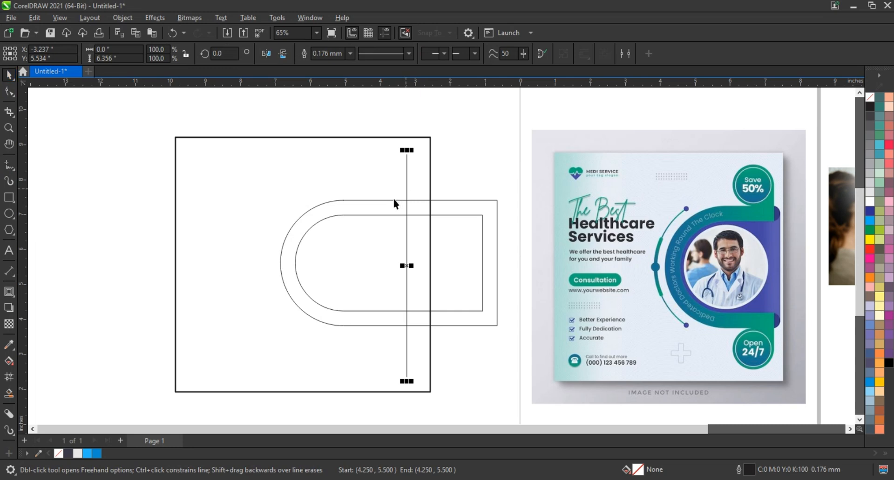
{"action": "left_click", "coordinate": [392, 200], "text": "shift"}
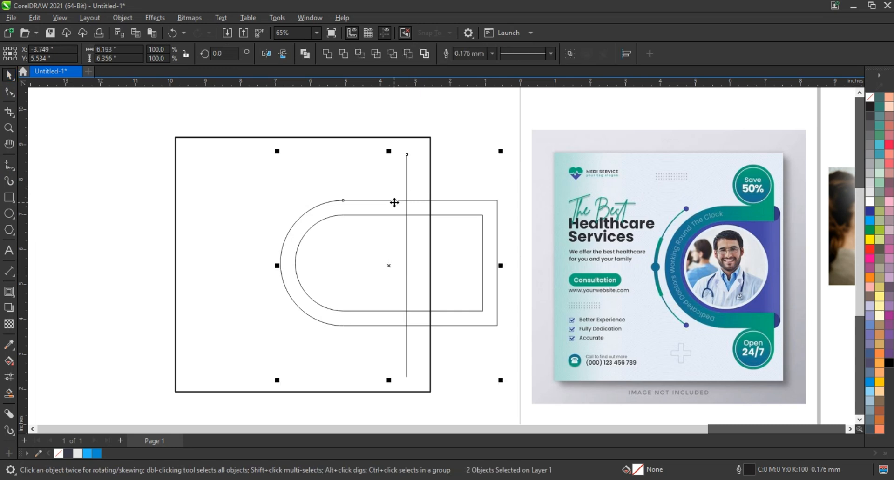
{"action": "left_click", "coordinate": [484, 158]}
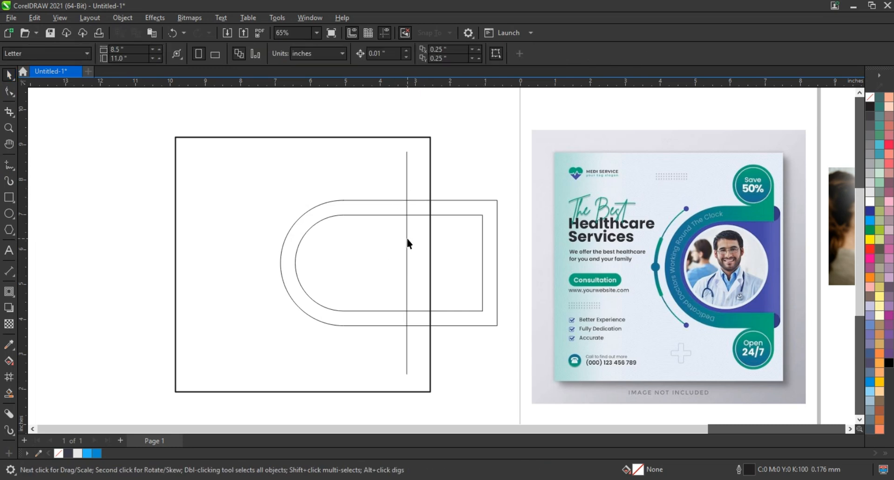
Make two parallel vertical lines about 0.208 in apart by duplicating the line, and nudge both 0.08 in toward the square's right edge
{"action": "left_click_drag", "start_coordinate": [407, 239], "coordinate": [419, 246]}
{"action": "left_click_drag", "start_coordinate": [367, 106], "coordinate": [432, 387]}
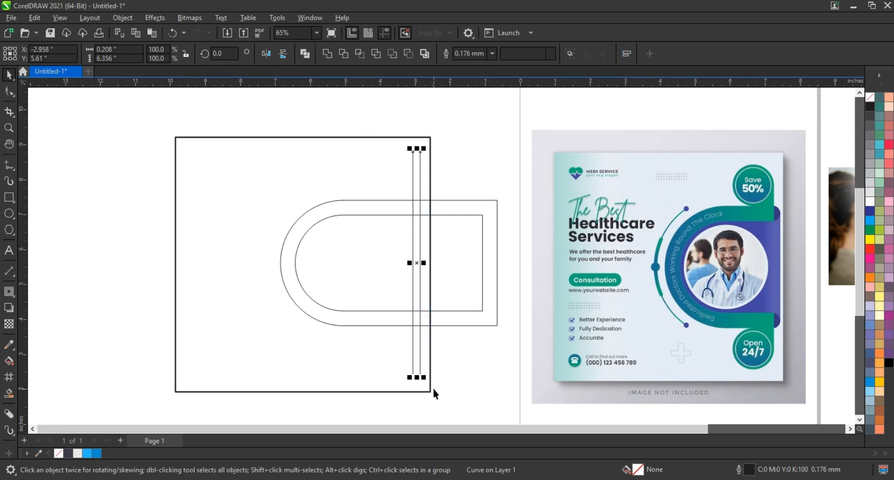
{"action": "key", "text": "Right"}
{"action": "key", "text": "Right"}
{"action": "key", "text": "Right"}
{"action": "key", "text": "Right"}
{"action": "key", "text": "Right"}
{"action": "key", "text": "Right"}
{"action": "key", "text": "Right"}
{"action": "key", "text": "Right"}
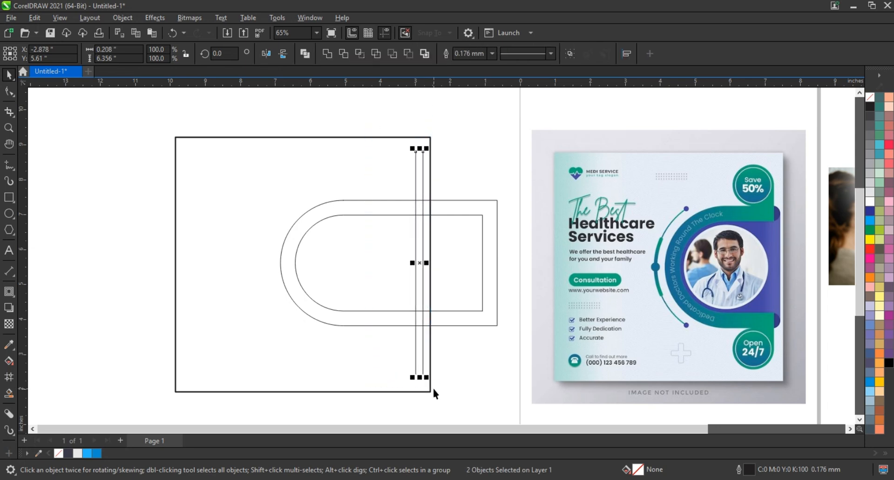
{"action": "left_click", "coordinate": [479, 370]}
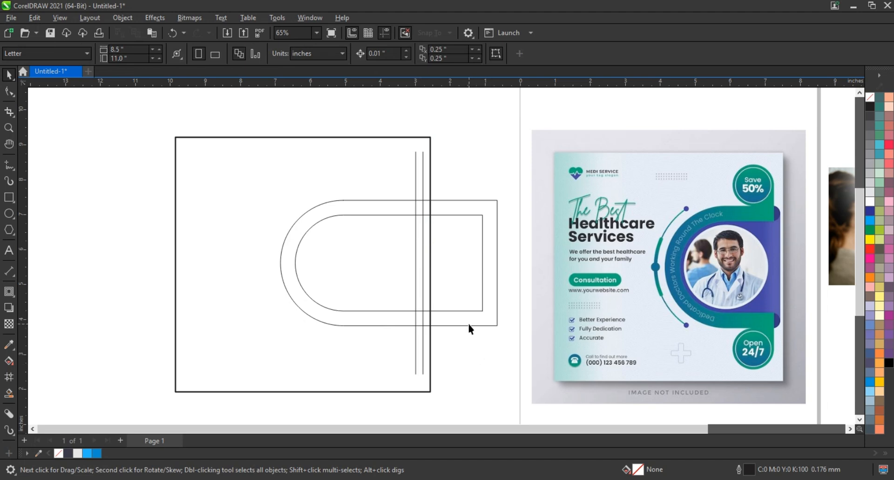
Draw a circle about 1.166 in across and position it so it rests on the outer outline's top edge
{"action": "left_click", "coordinate": [9, 213]}
{"action": "left_click_drag", "start_coordinate": [366, 152], "coordinate": [389, 194]}
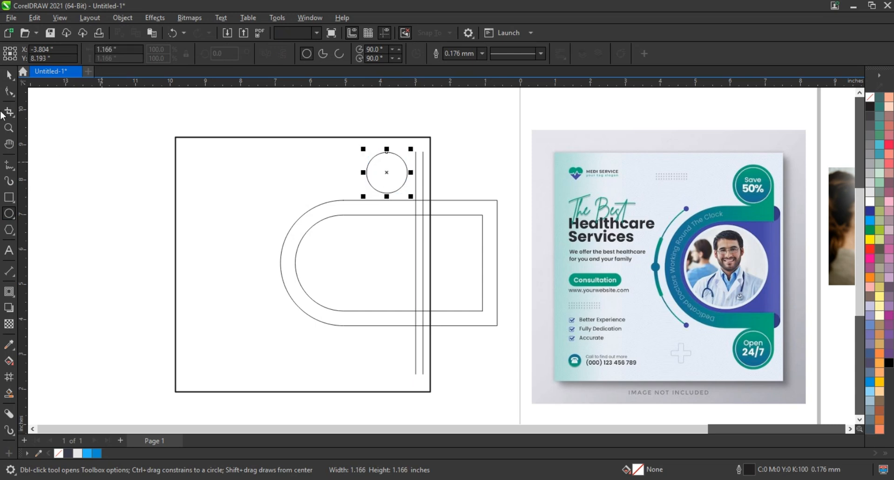
{"action": "key", "text": "space"}
{"action": "left_click", "coordinate": [383, 200], "text": "shift"}
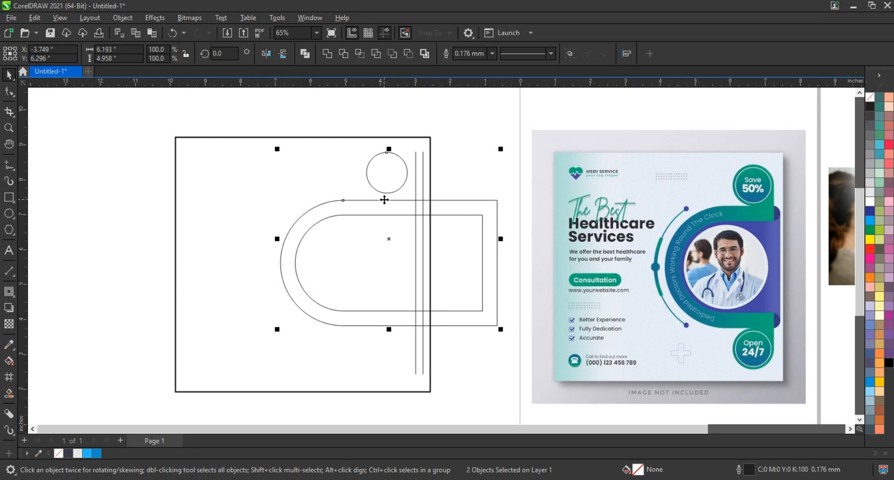
{"action": "key", "text": "t"}
{"action": "left_click", "coordinate": [472, 150]}
{"action": "left_click", "coordinate": [395, 233]}
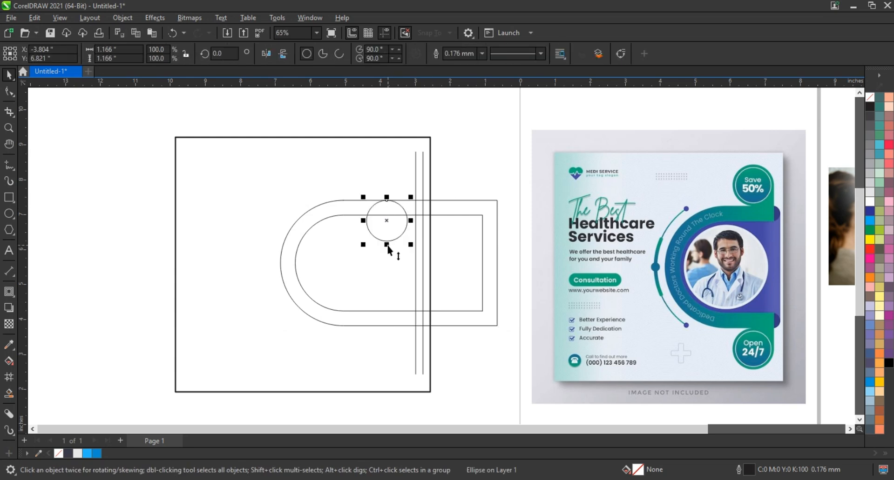
{"action": "left_click_drag", "start_coordinate": [388, 247], "coordinate": [387, 186]}
Align the circle to the left vertical line and flip it across so it touches the line from the left
{"action": "left_click", "coordinate": [415, 188], "text": "shift"}
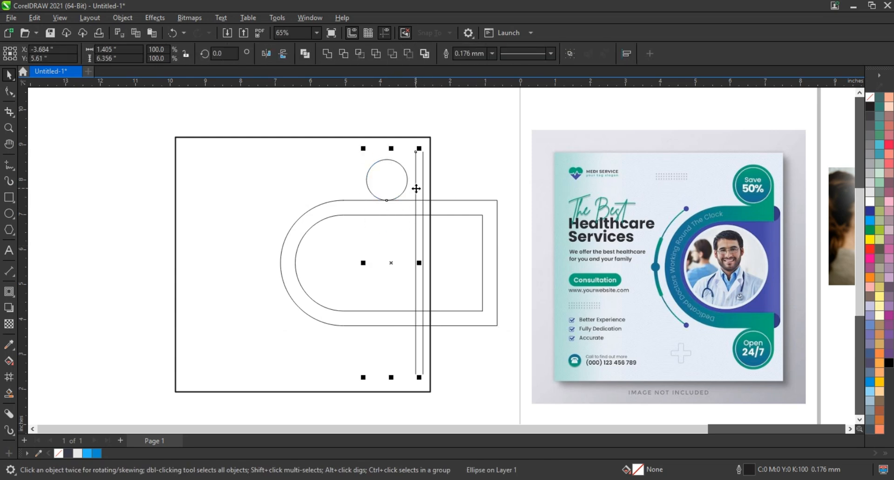
{"action": "key", "text": "l"}
{"action": "left_click", "coordinate": [456, 179]}
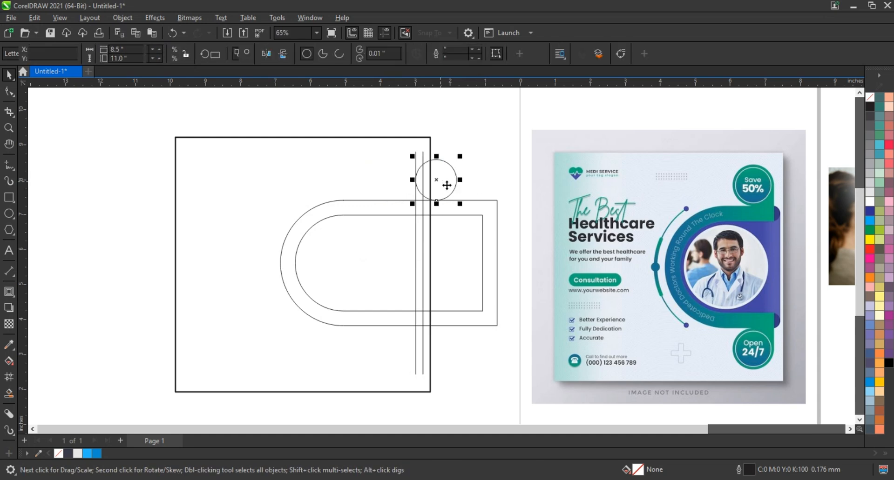
{"action": "left_click_drag", "start_coordinate": [465, 180], "coordinate": [403, 184]}
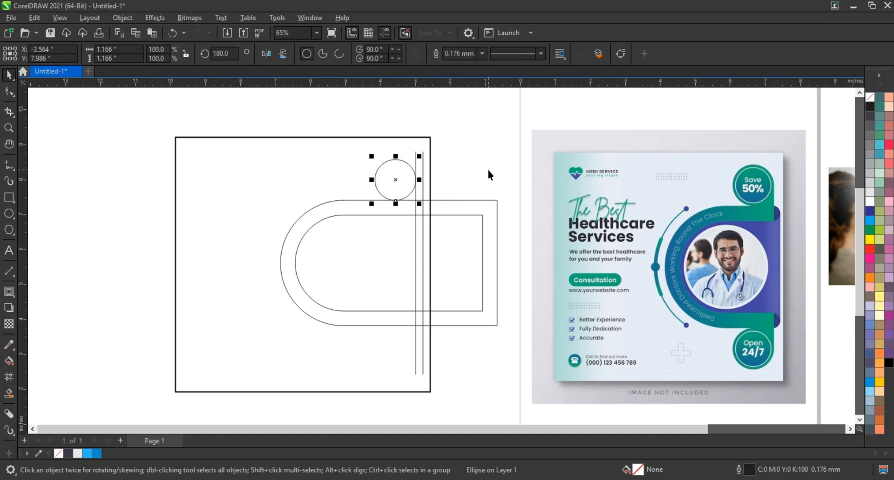
Mirror a copy of the circle downward and place it directly below the outer outline's bottom edge, touching it
{"action": "left_click_drag", "start_coordinate": [396, 157], "coordinate": [397, 202]}
{"action": "right_click", "coordinate": [398, 203]}
{"action": "left_click", "coordinate": [403, 326], "text": "shift"}
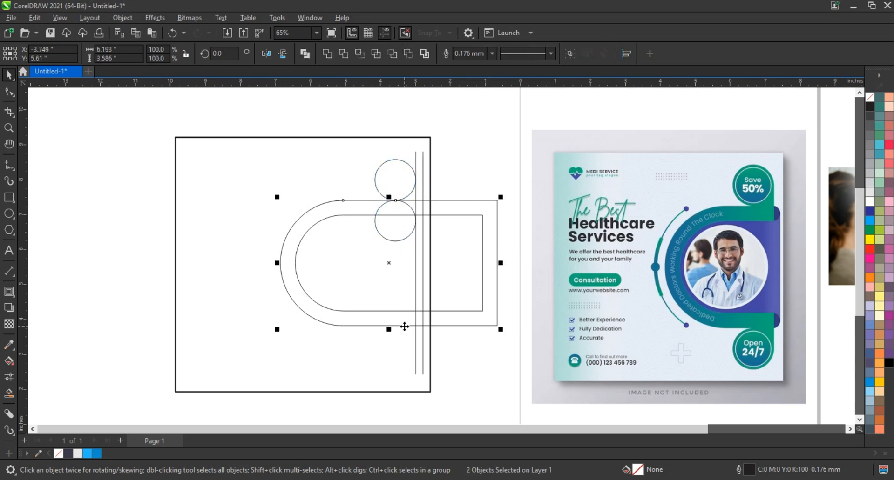
{"action": "key", "text": "b"}
{"action": "left_click", "coordinate": [512, 321]}
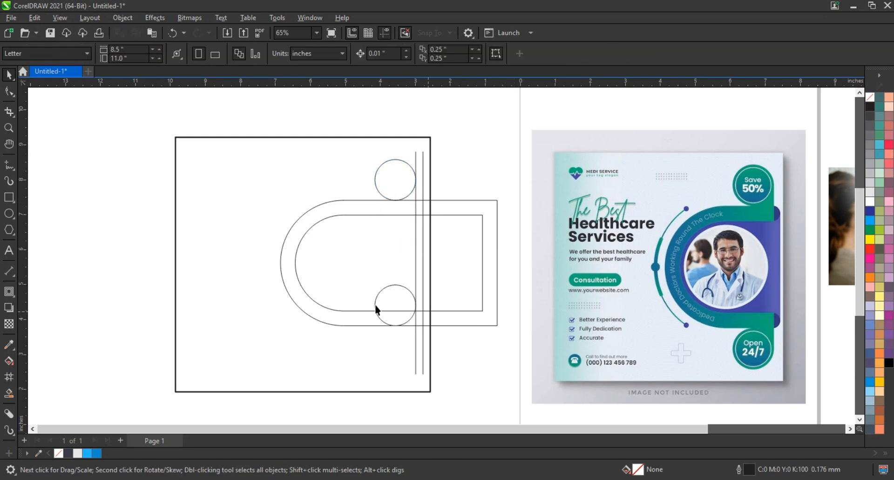
{"action": "left_click_drag", "start_coordinate": [387, 292], "coordinate": [397, 333]}
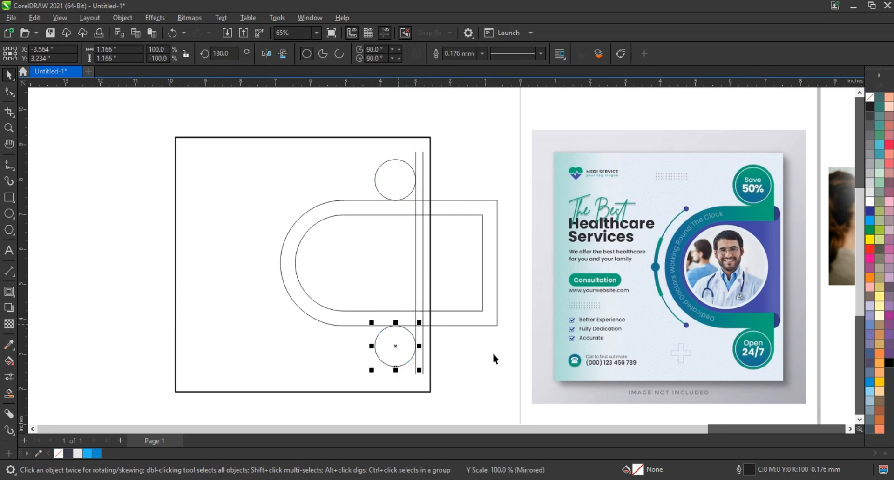
{"action": "left_click", "coordinate": [481, 320]}
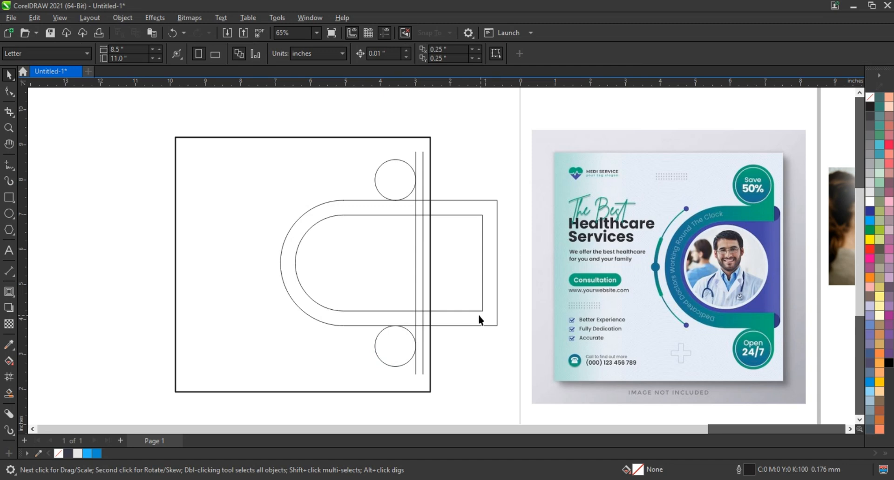
Smart Fill both circles, their corner gaps and the U-shaped band up to the left vertical line with grey
{"action": "left_click", "coordinate": [8, 393]}
{"action": "left_click", "coordinate": [395, 180]}
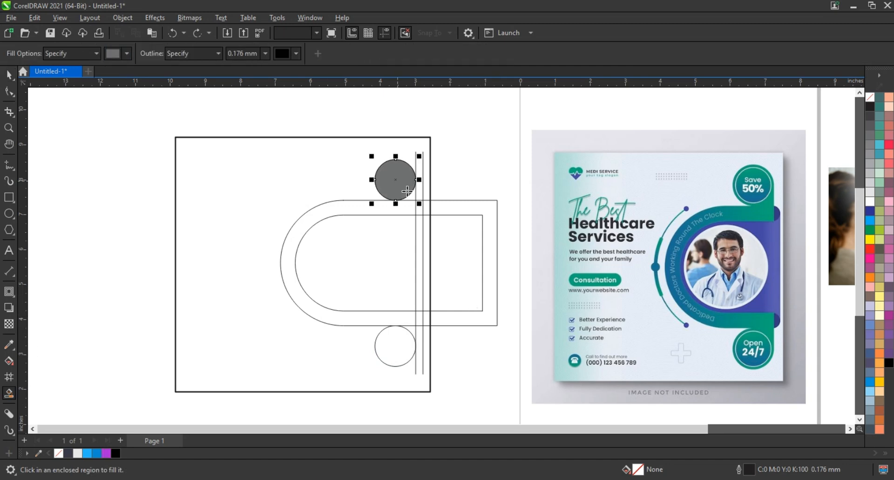
{"action": "left_click", "coordinate": [403, 207]}
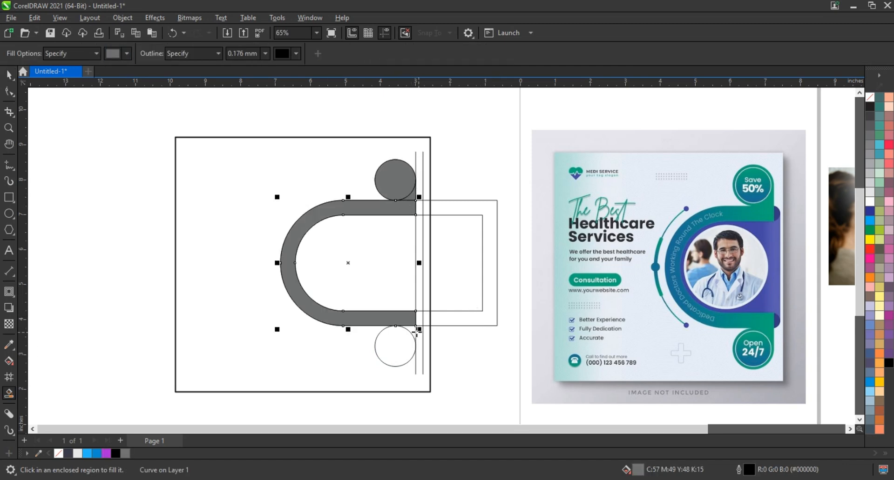
{"action": "left_click", "coordinate": [399, 344]}
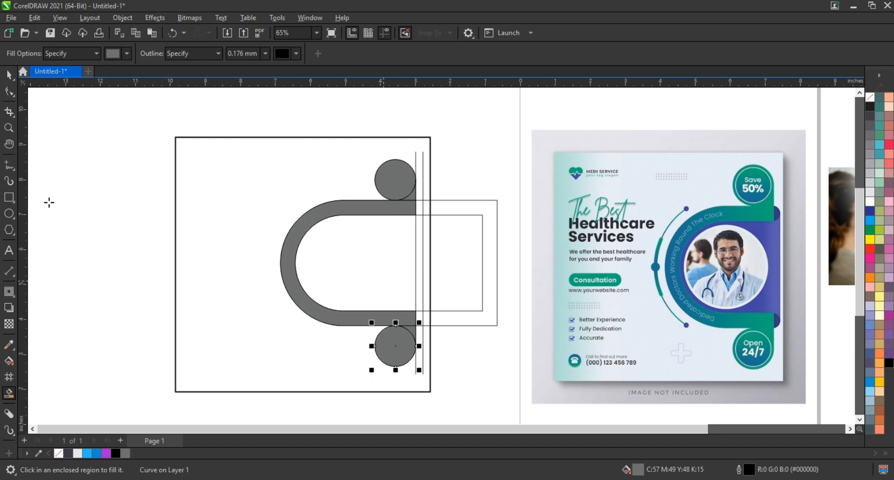
Weld the grey circles, corner pieces and U-shaped band into a single shape
{"action": "left_click", "coordinate": [9, 74]}
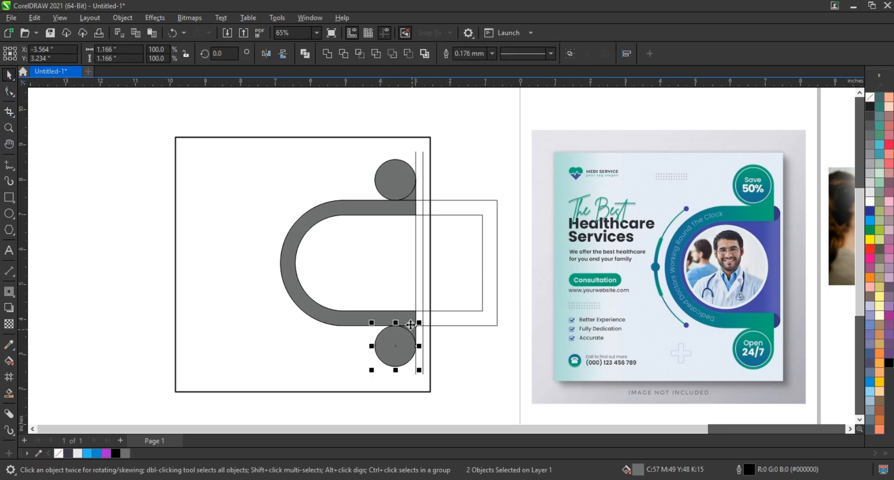
{"action": "left_click", "coordinate": [410, 323], "text": "shift"}
{"action": "left_click", "coordinate": [412, 198], "text": "shift"}
{"action": "left_click", "coordinate": [402, 183], "text": "shift"}
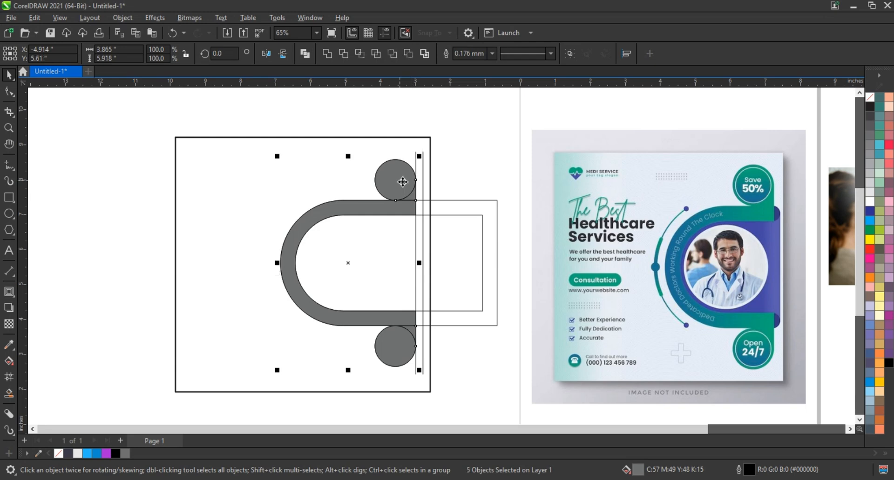
{"action": "left_click", "coordinate": [327, 53]}
{"action": "left_click", "coordinate": [137, 241]}
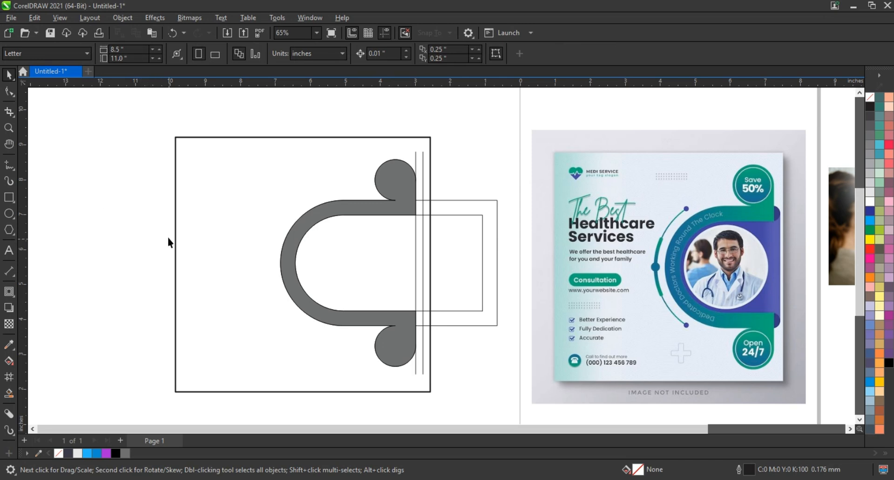
{"action": "left_click", "coordinate": [9, 127]}
{"action": "left_click_drag", "start_coordinate": [323, 153], "coordinate": [518, 346]}
{"action": "right_click", "coordinate": [349, 269]}
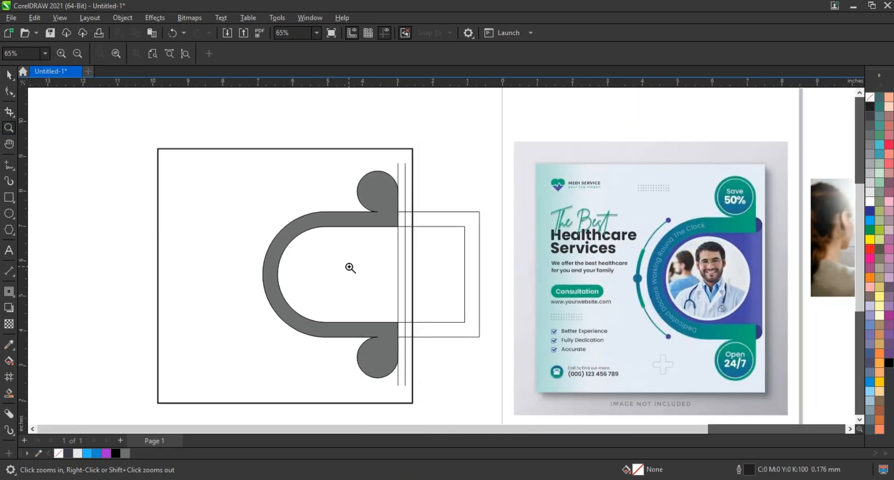
Draw a small circle about 0.45 in wide over the left vertical line at the end of the U-band's upper arm
{"action": "left_click_drag", "start_coordinate": [345, 187], "coordinate": [780, 366]}
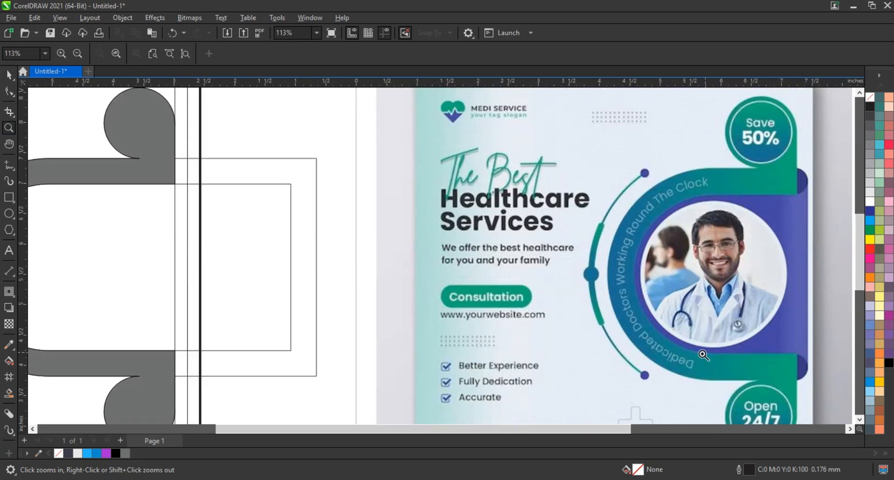
{"action": "left_click", "coordinate": [9, 214]}
{"action": "left_click_drag", "start_coordinate": [165, 157], "coordinate": [171, 176]}
Align the small circle to the inner outline's top edge and flip it upward so it sits within the band's thickness
{"action": "left_click", "coordinate": [11, 75]}
{"action": "left_click", "coordinate": [227, 184], "text": "shift"}
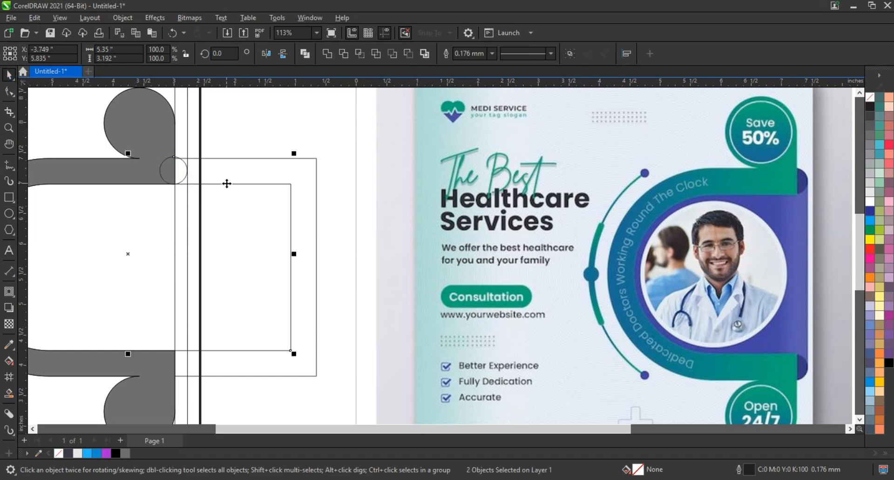
{"action": "key", "text": "b"}
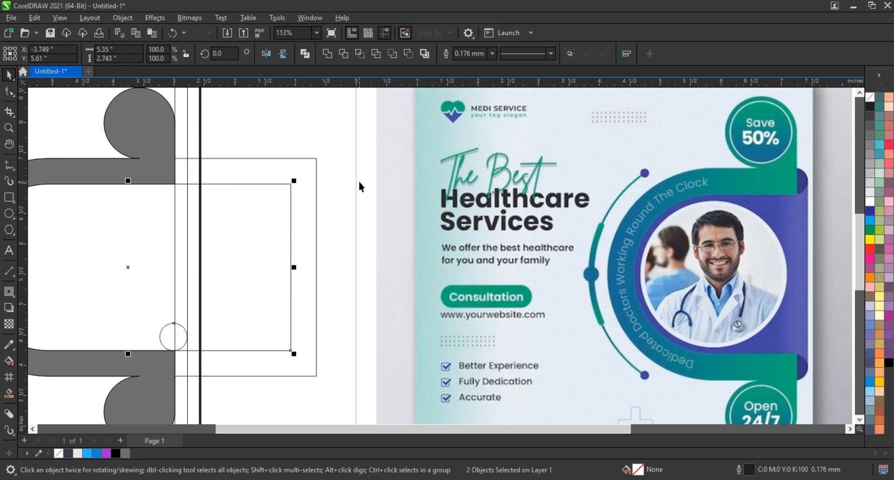
{"action": "key", "text": "t"}
{"action": "left_click", "coordinate": [303, 187]}
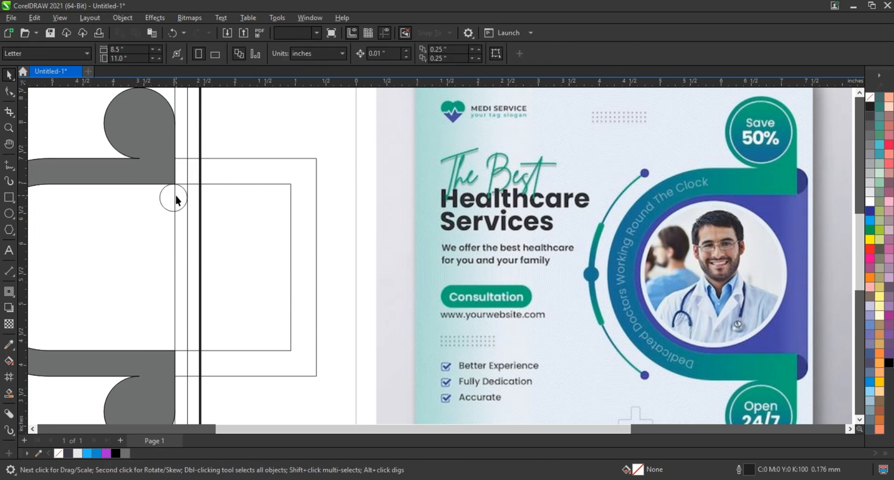
{"action": "left_click", "coordinate": [175, 212]}
{"action": "left_click_drag", "start_coordinate": [176, 216], "coordinate": [176, 174]}
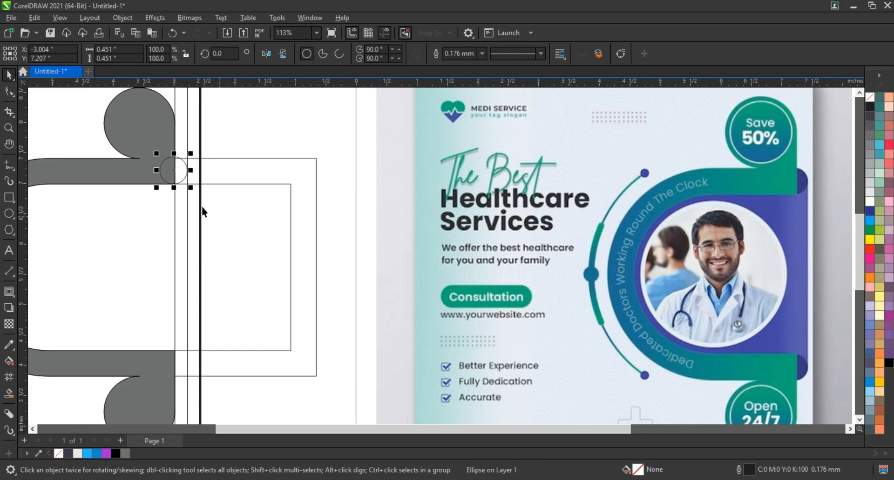
Mirror a copy of the small circle downward and align it to the outer outline's bottom edge
{"action": "left_click_drag", "start_coordinate": [177, 160], "coordinate": [176, 194]}
{"action": "left_click", "coordinate": [180, 377]}
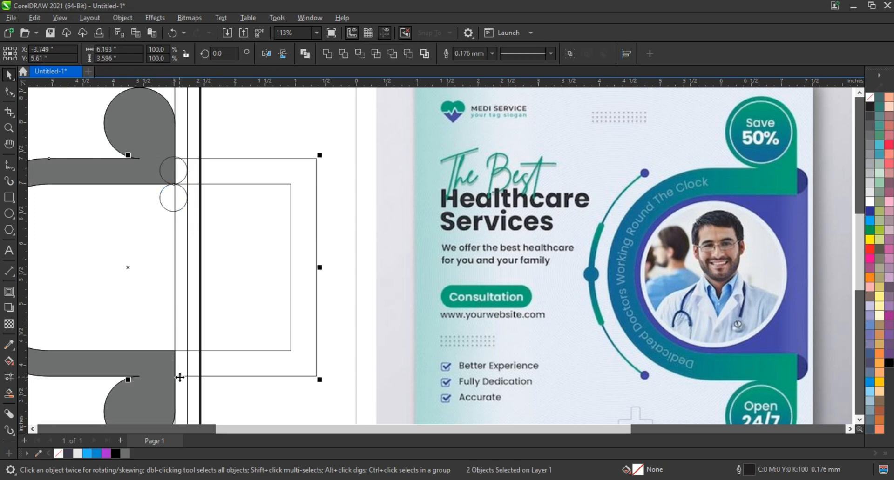
{"action": "key", "text": "b"}
{"action": "left_click", "coordinate": [358, 344]}
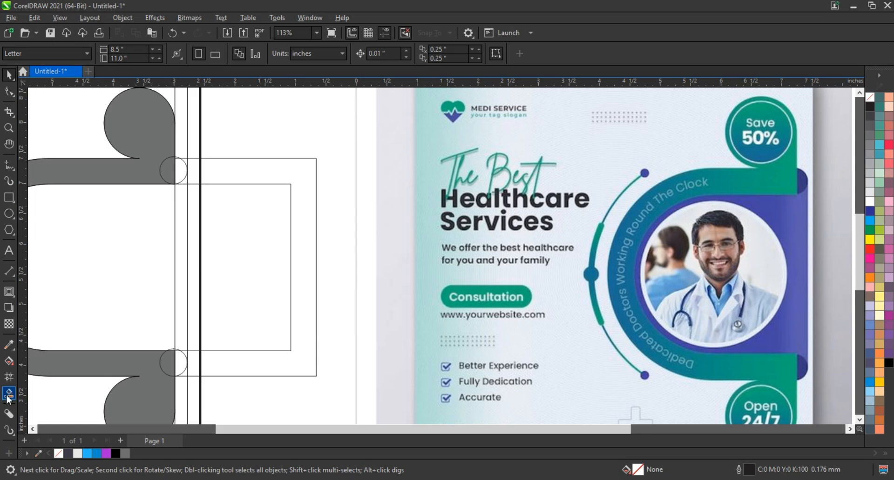
Smart Fill the inner outline's interior, the strip between the vertical lines and the corner gaps beside both small circles with grey
{"action": "left_click", "coordinate": [8, 393]}
{"action": "scroll", "coordinate": [180, 365], "scroll_direction": "up", "scroll_amount": 1}
{"action": "scroll", "coordinate": [181, 366], "scroll_direction": "left", "scroll_amount": 5}
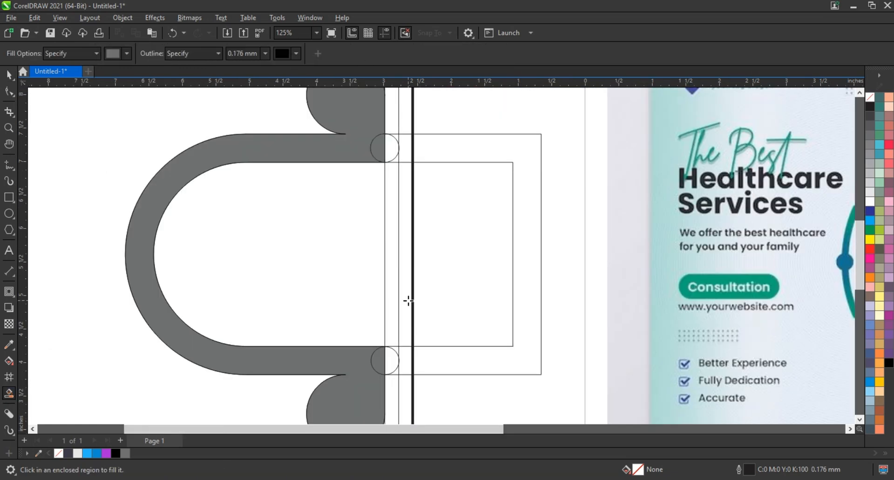
{"action": "left_click", "coordinate": [395, 352]}
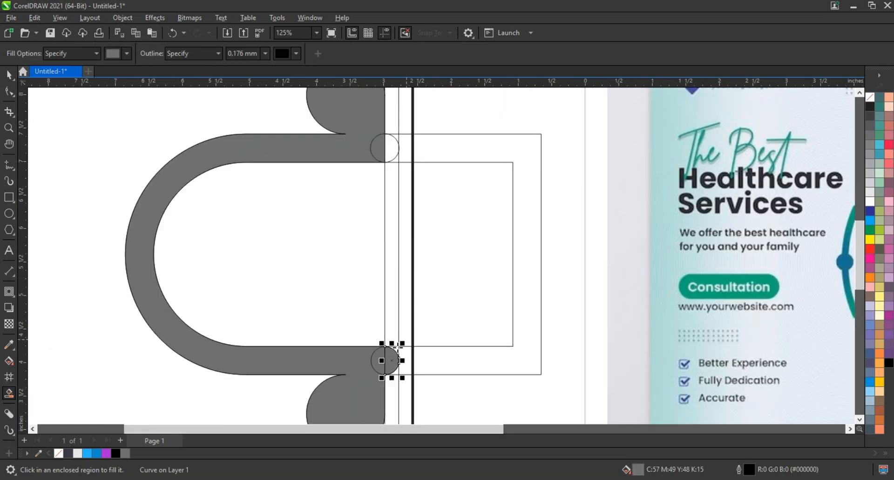
{"action": "left_click", "coordinate": [394, 325]}
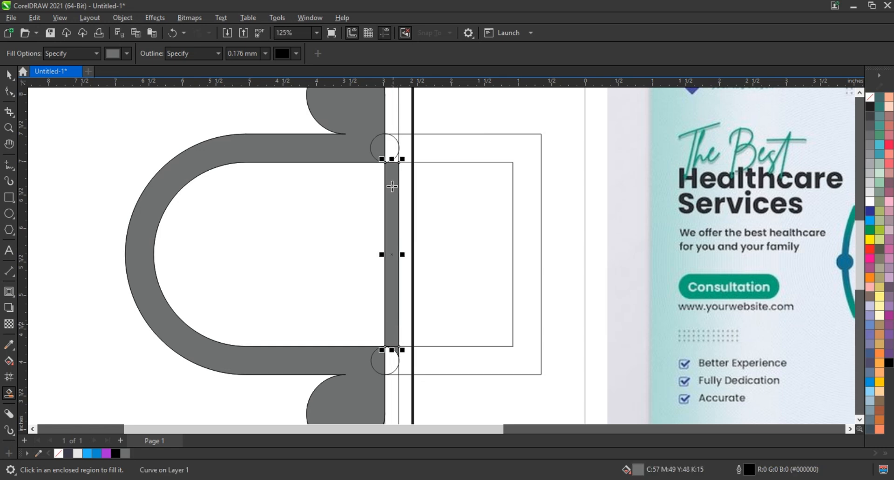
{"action": "left_click", "coordinate": [395, 165]}
{"action": "left_click", "coordinate": [354, 212]}
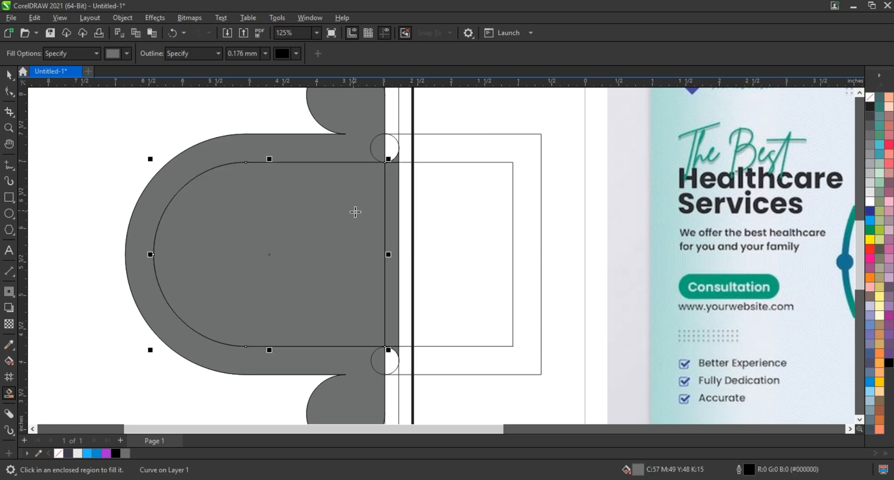
Weld the filled interior, strip and corner pieces into a single shape and colour it dark slate
{"action": "key", "text": "space"}
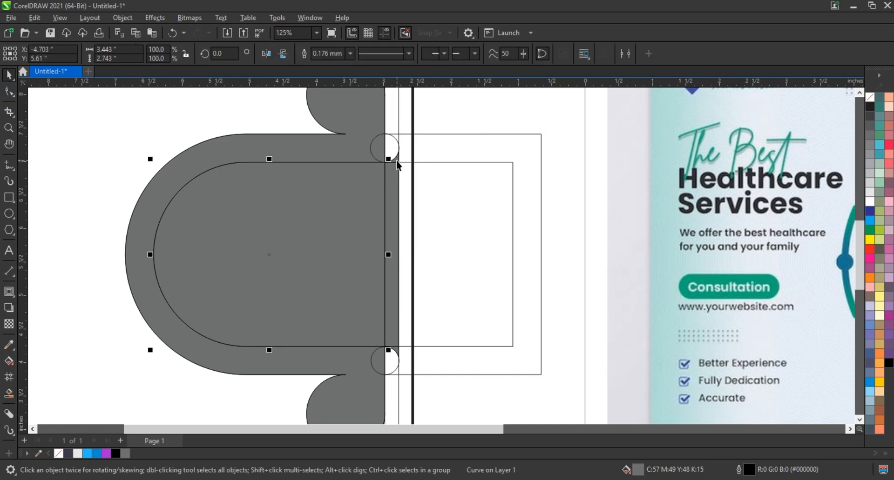
{"action": "left_click", "coordinate": [393, 215]}
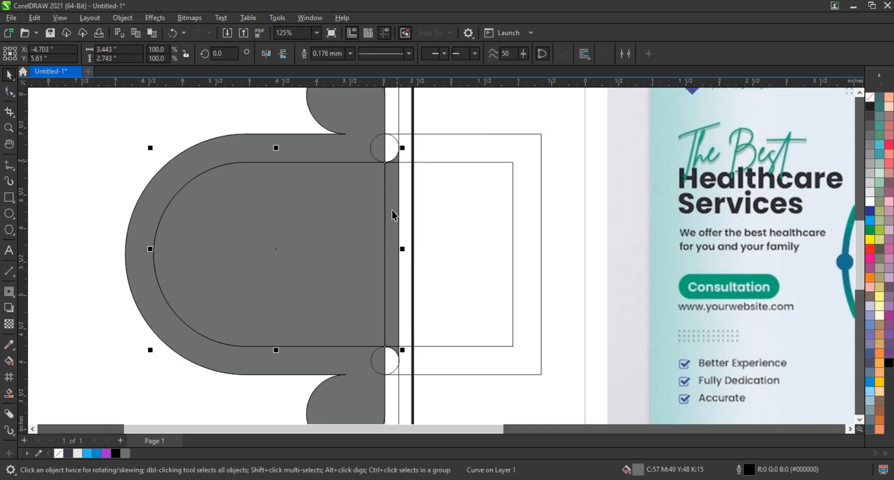
{"action": "left_click", "coordinate": [397, 353], "text": "shift"}
{"action": "left_click", "coordinate": [329, 54]}
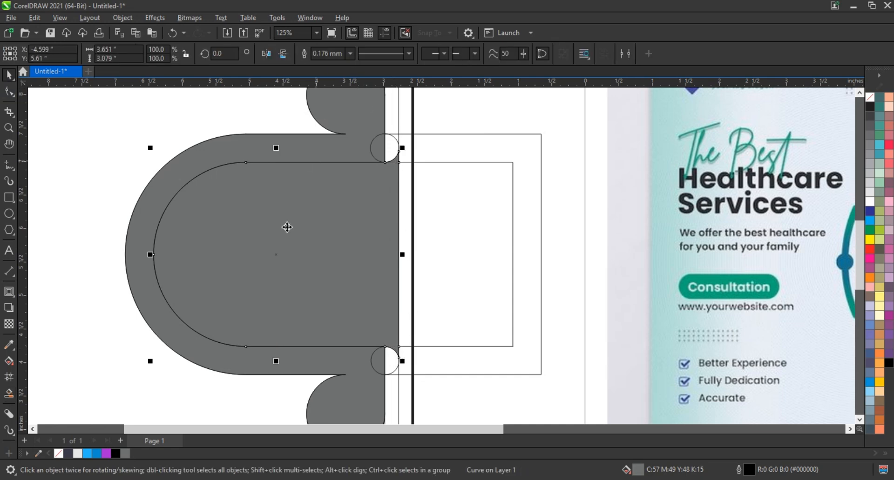
Smart Fill the right half of the upper small circle with grey and delete both small construction circles
{"action": "key", "text": "space"}
{"action": "left_click", "coordinate": [194, 215]}
{"action": "scroll", "coordinate": [193, 215], "scroll_direction": "down", "scroll_amount": 1}
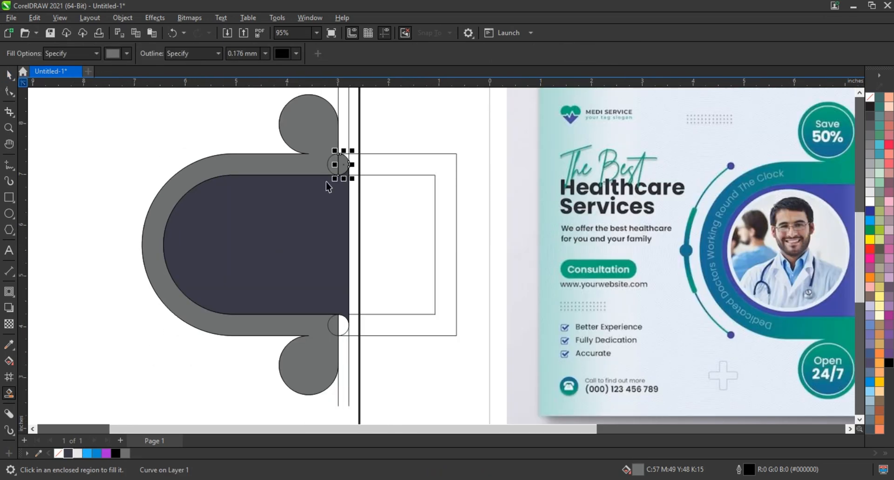
{"action": "key", "text": "space"}
{"action": "key", "text": "Delete"}
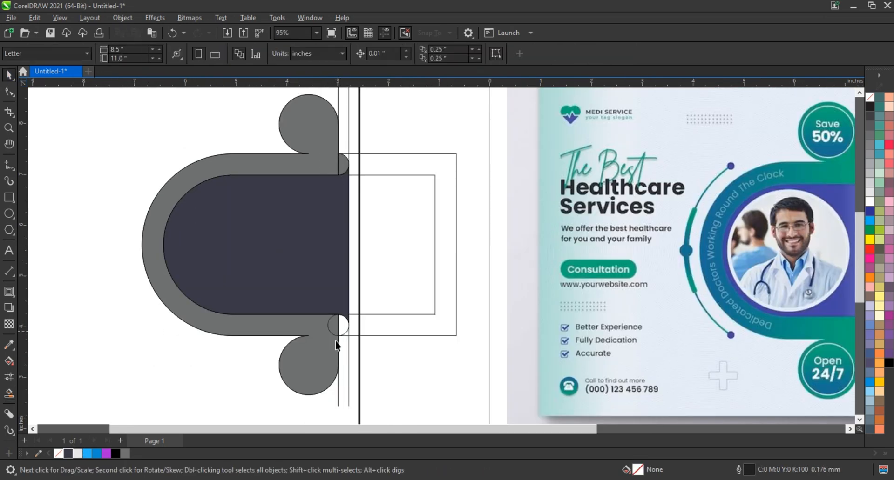
{"action": "left_click", "coordinate": [337, 334]}
{"action": "key", "text": "Delete"}
Mirror a copy of the grey half-circle to the lower arm and align it to the outer outline's bottom edge
{"action": "left_click", "coordinate": [343, 168]}
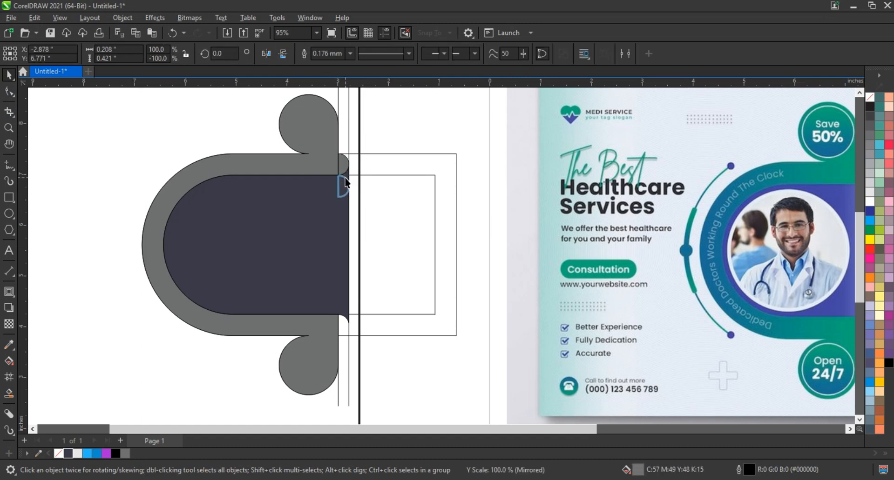
{"action": "left_click_drag", "start_coordinate": [345, 183], "coordinate": [350, 303]}
{"action": "left_click", "coordinate": [347, 303], "text": "shift"}
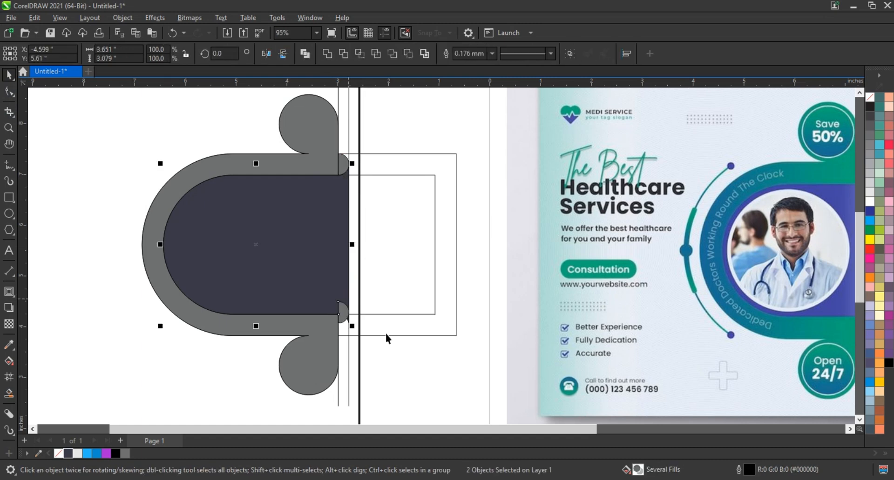
{"action": "left_click", "coordinate": [418, 361]}
{"action": "left_click", "coordinate": [343, 313]}
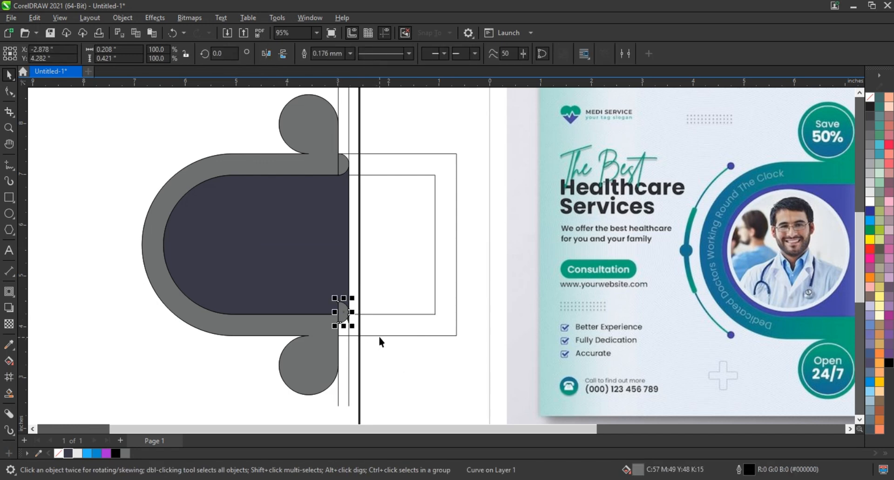
{"action": "left_click", "coordinate": [378, 336], "text": "shift"}
{"action": "key", "text": "b"}
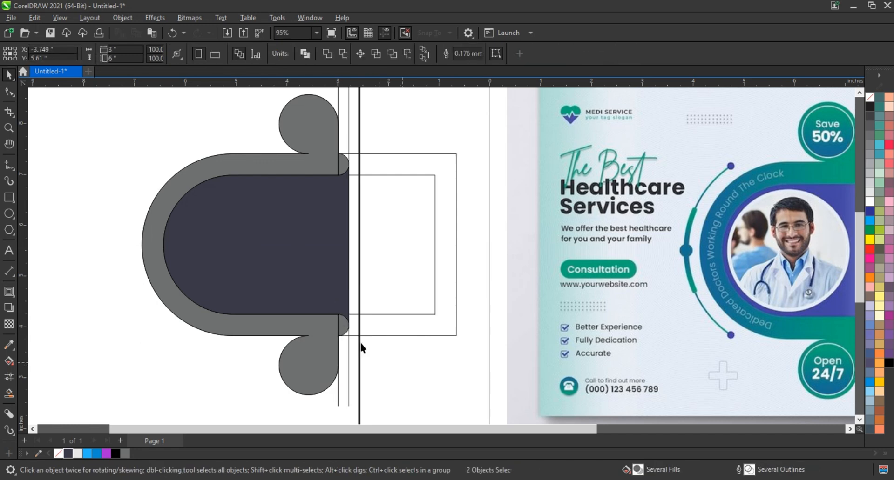
Apply a horizontal linear fountain fill from black to dark slate to both half-circles
{"action": "left_click", "coordinate": [362, 349]}
{"action": "left_click", "coordinate": [342, 168], "text": "shift"}
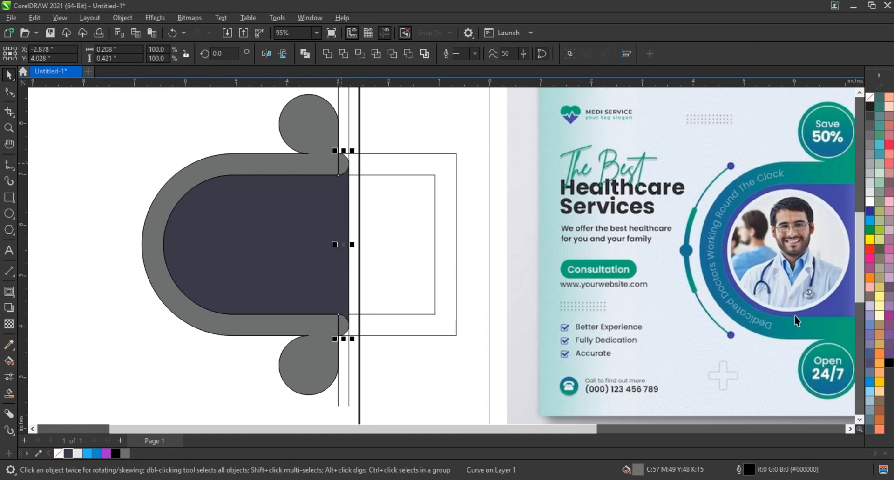
{"action": "left_click", "coordinate": [889, 363]}
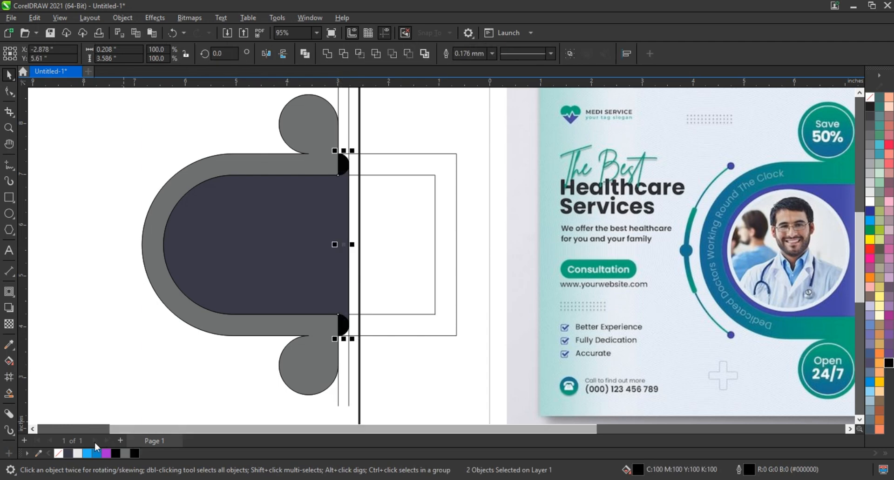
{"action": "left_click", "coordinate": [68, 453]}
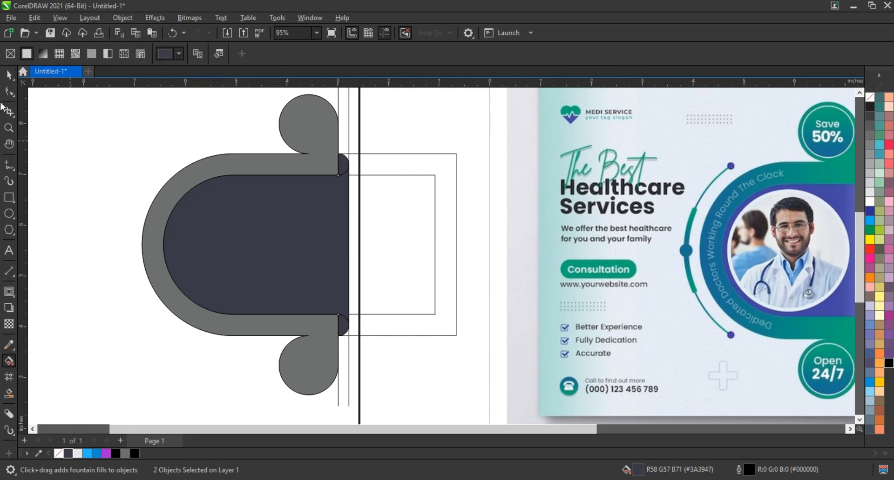
{"action": "key", "text": "ctrl+z"}
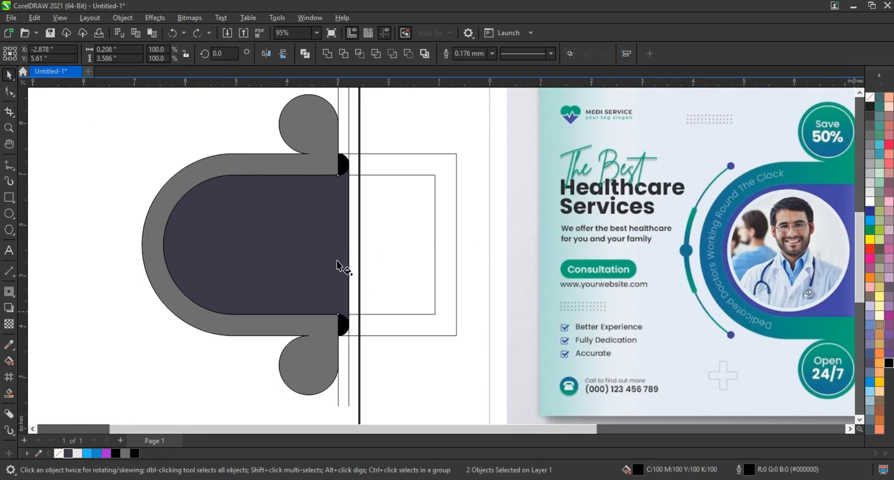
{"action": "key", "text": "g"}
{"action": "left_click_drag", "start_coordinate": [336, 245], "coordinate": [371, 245]}
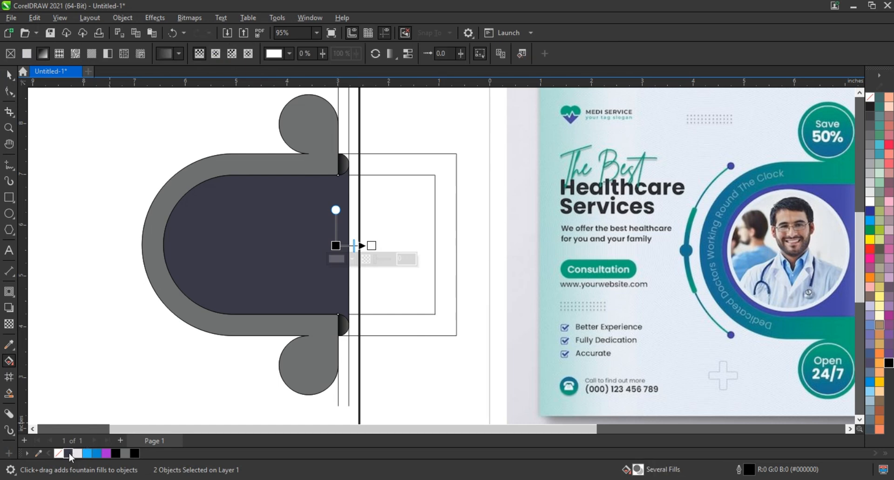
{"action": "left_click_drag", "start_coordinate": [372, 246], "coordinate": [324, 247]}
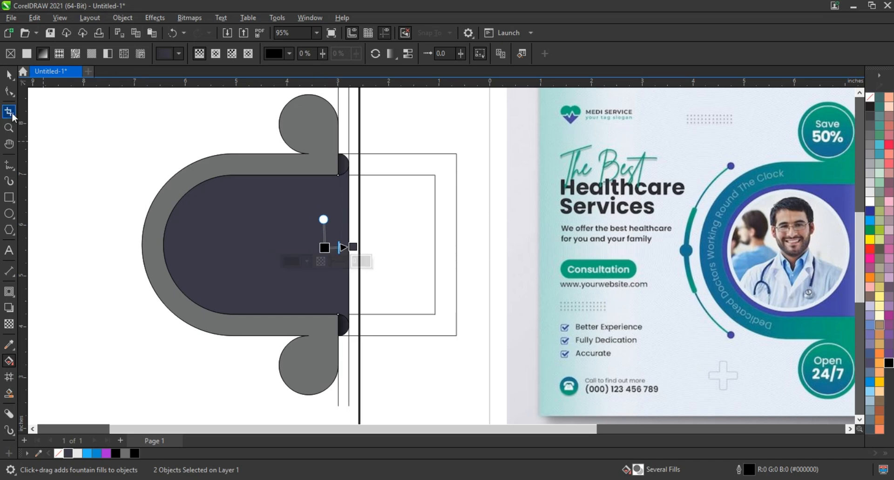
Apply a horizontal linear fountain fill from medium blue to light blue to the grey U-band with its badge circles
{"action": "left_click", "coordinate": [8, 75]}
{"action": "left_click", "coordinate": [268, 175]}
{"action": "left_click", "coordinate": [265, 161]}
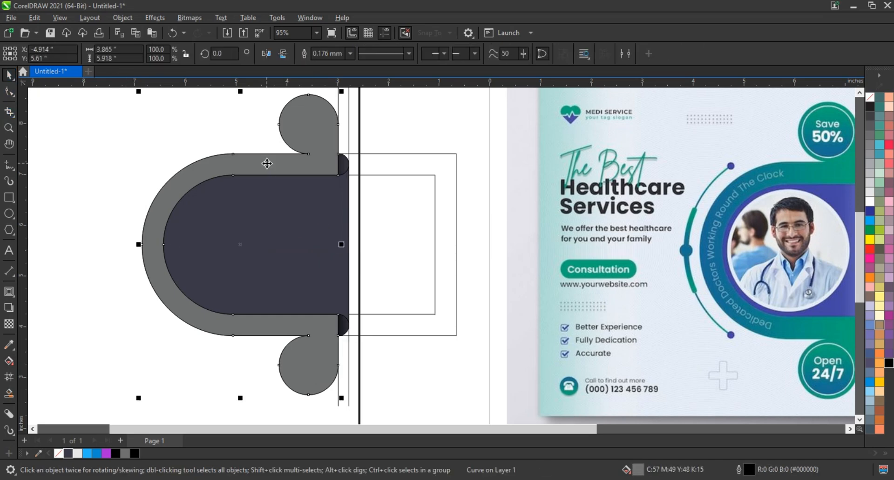
{"action": "scroll", "coordinate": [400, 250], "scroll_direction": "down", "scroll_amount": 2}
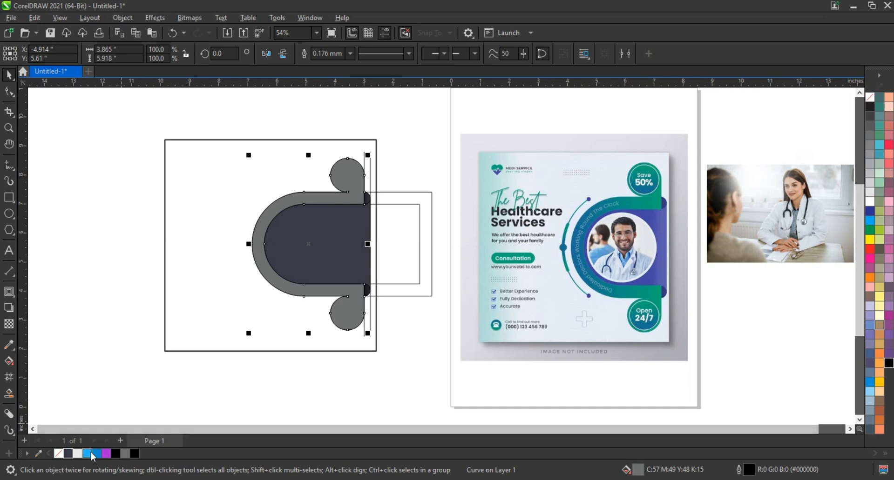
{"action": "key", "text": "g"}
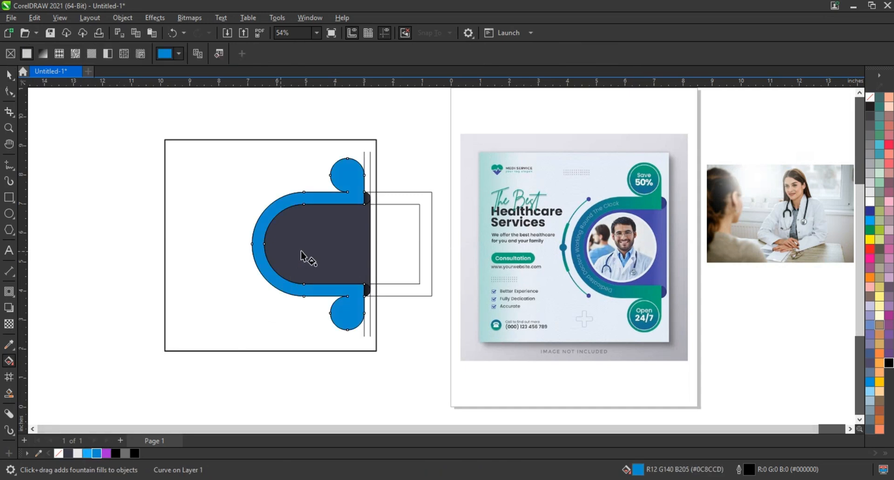
{"action": "left_click_drag", "start_coordinate": [280, 251], "coordinate": [356, 256]}
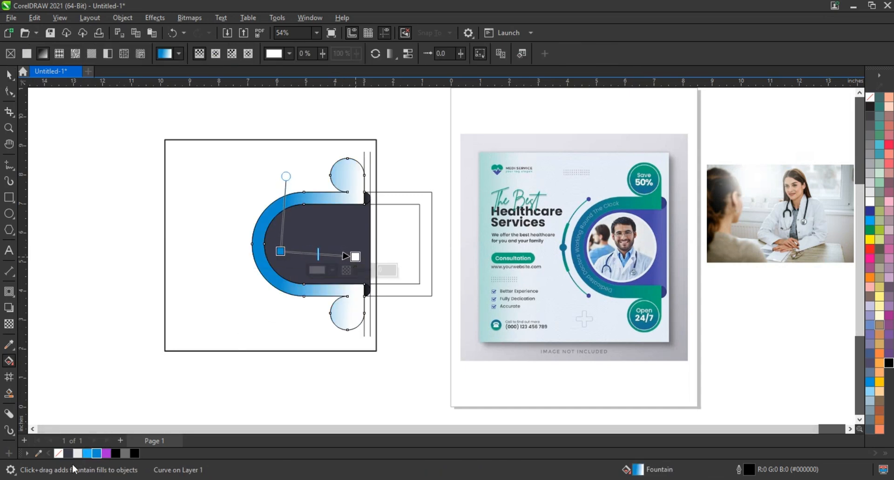
{"action": "left_click", "coordinate": [332, 270]}
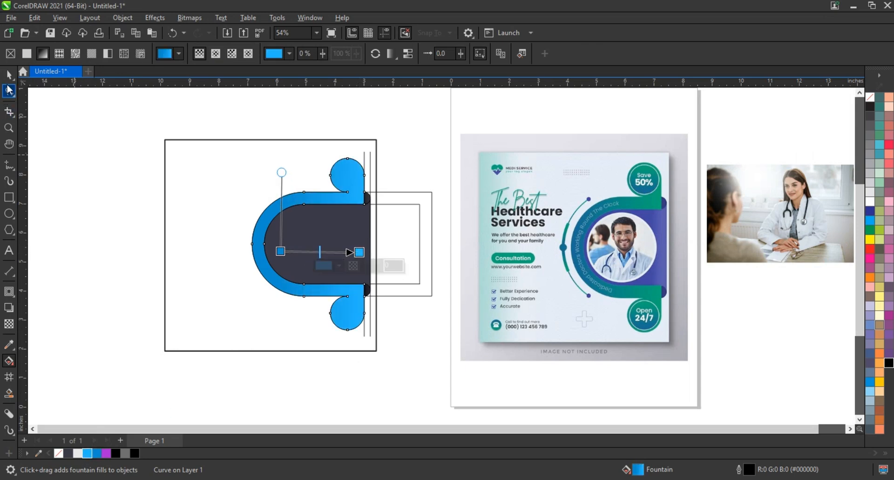
Delete the outer and inner construction outlines and both vertical lines
{"action": "key", "text": "space"}
{"action": "left_click", "coordinate": [401, 193]}
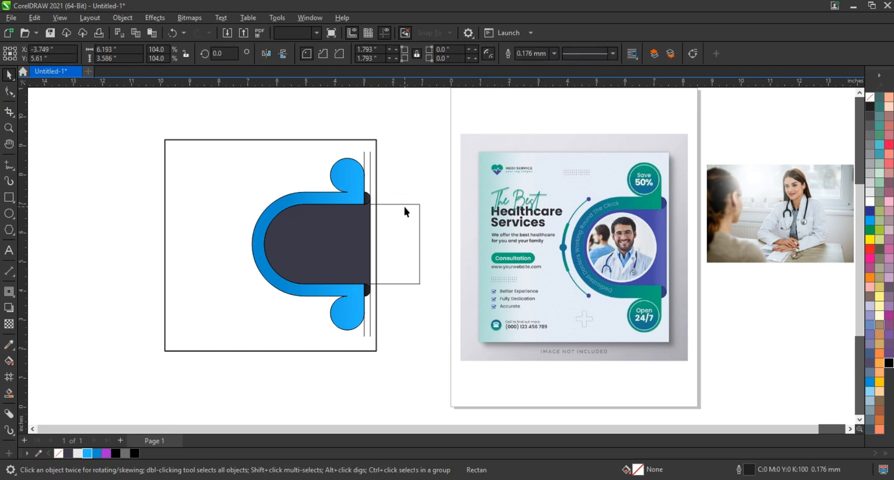
{"action": "key", "text": "Delete"}
{"action": "left_click", "coordinate": [370, 177]}
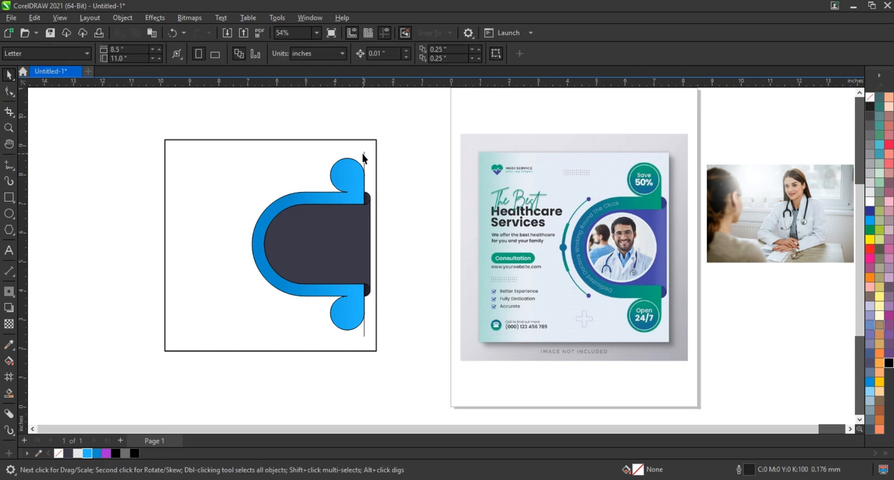
{"action": "key", "text": "Delete"}
Remove the outlines from all the coloured band, interior and half-circle shapes
{"action": "left_click_drag", "start_coordinate": [404, 150], "coordinate": [230, 332]}
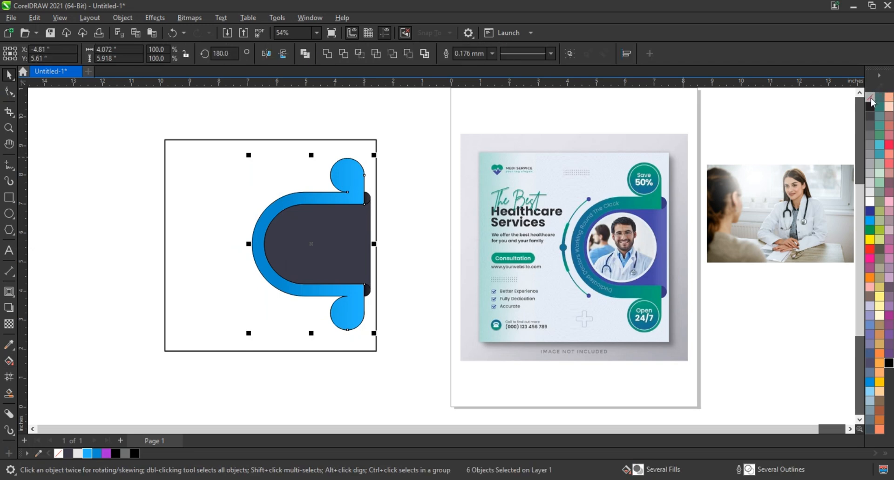
{"action": "right_click", "coordinate": [870, 99]}
{"action": "left_click", "coordinate": [861, 105]}
{"action": "left_click", "coordinate": [421, 169]}
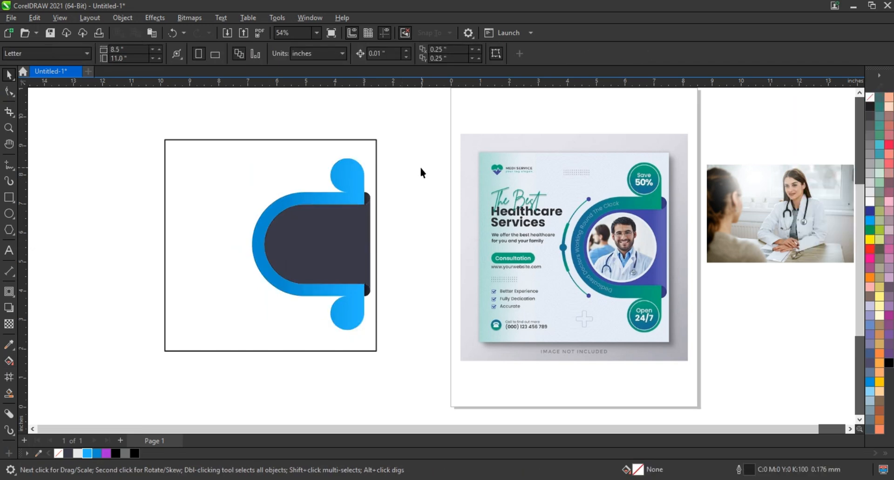
Draw a circle about 0.97 in across inside the upper badge circle and fill it white
{"action": "left_click", "coordinate": [8, 128]}
{"action": "left_click_drag", "start_coordinate": [291, 135], "coordinate": [428, 229]}
{"action": "left_click", "coordinate": [9, 215]}
{"action": "left_click_drag", "start_coordinate": [352, 191], "coordinate": [405, 291]}
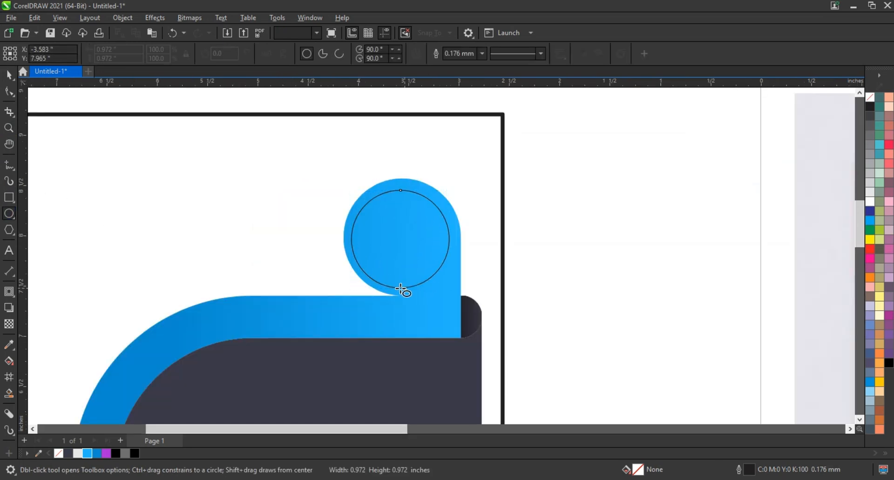
{"action": "left_click", "coordinate": [9, 74]}
{"action": "left_click", "coordinate": [870, 201]}
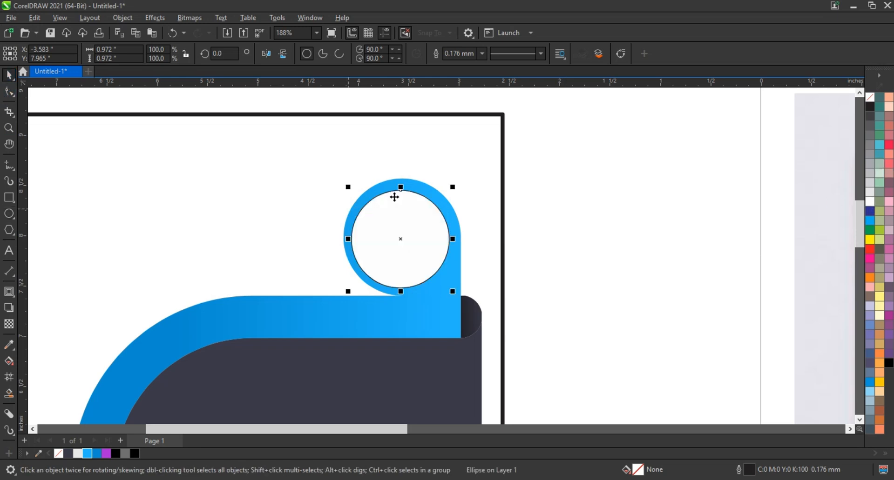
Enlarge the white circle to about 1.04 in across and centre it within the upper badge
{"action": "left_click_drag", "start_coordinate": [452, 187], "coordinate": [459, 180]}
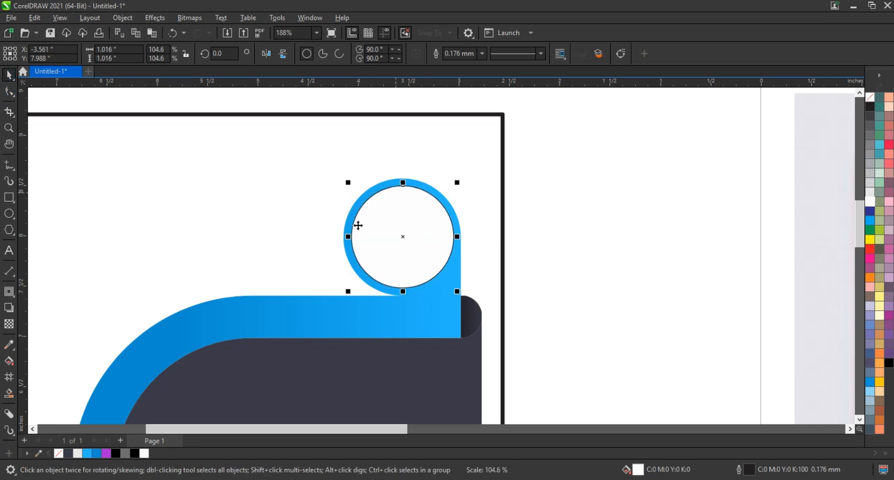
{"action": "left_click_drag", "start_coordinate": [349, 184], "coordinate": [346, 180]}
{"action": "key", "text": "ctrl+z"}
{"action": "left_click", "coordinate": [408, 228]}
{"action": "left_click_drag", "start_coordinate": [347, 293], "coordinate": [347, 298]}
{"action": "left_click_drag", "start_coordinate": [457, 293], "coordinate": [458, 297]}
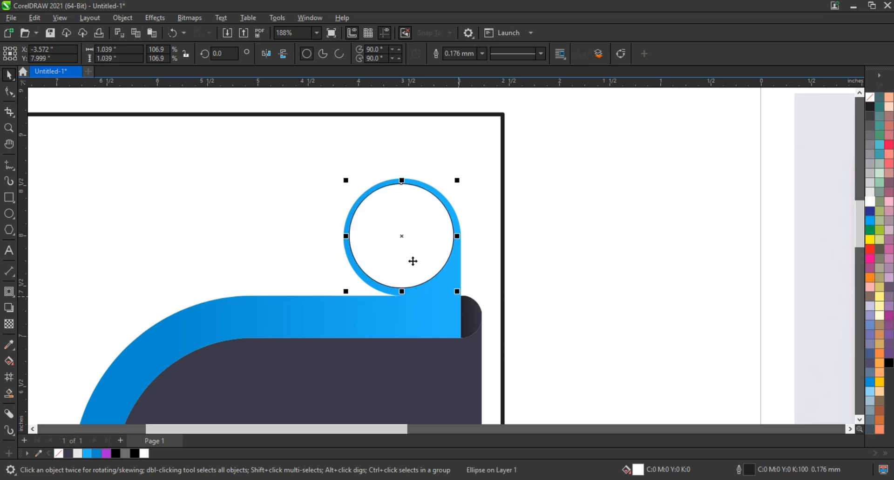
{"action": "left_click", "coordinate": [409, 246]}
{"action": "left_click_drag", "start_coordinate": [410, 228], "coordinate": [411, 225]}
Add a smaller concentric copy about 0.96 in across filled medium blue, and remove the outlines from both circles
{"action": "left_click_drag", "start_coordinate": [457, 294], "coordinate": [454, 290]}
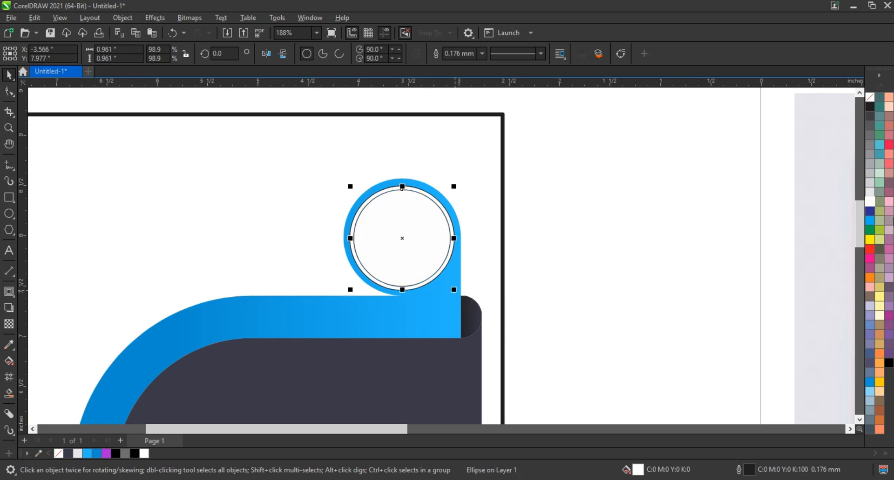
{"action": "left_click", "coordinate": [97, 453]}
{"action": "left_click", "coordinate": [438, 200], "text": "shift"}
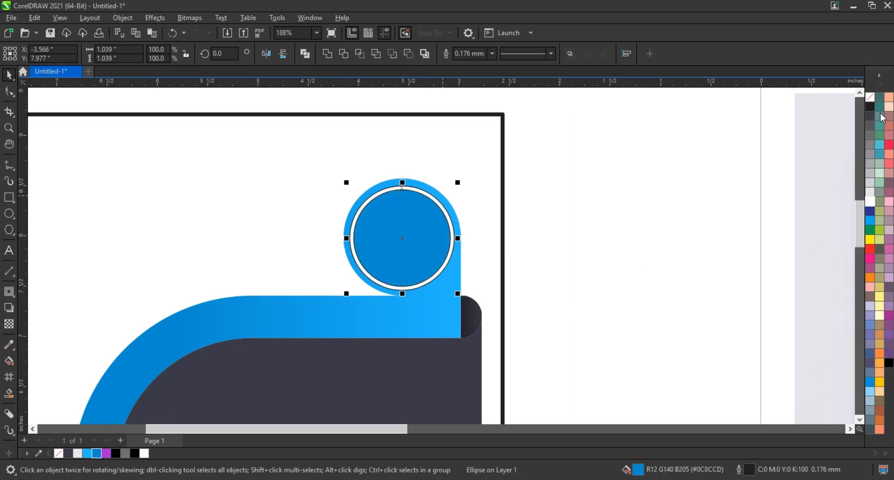
{"action": "right_click", "coordinate": [870, 98]}
{"action": "left_click", "coordinate": [859, 103]}
Copy the white and blue circles onto the lower badge and centre them within it
{"action": "scroll", "coordinate": [499, 146], "scroll_direction": "down", "scroll_amount": 4}
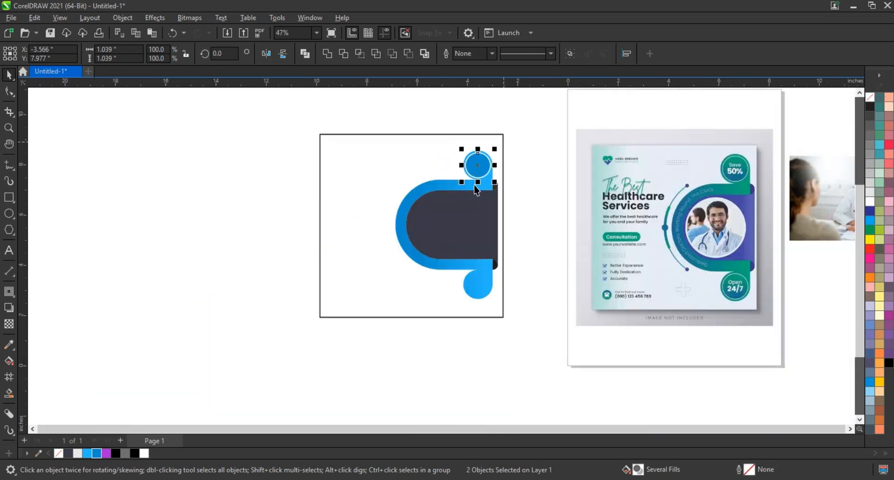
{"action": "left_click_drag", "start_coordinate": [480, 282], "coordinate": [481, 288]}
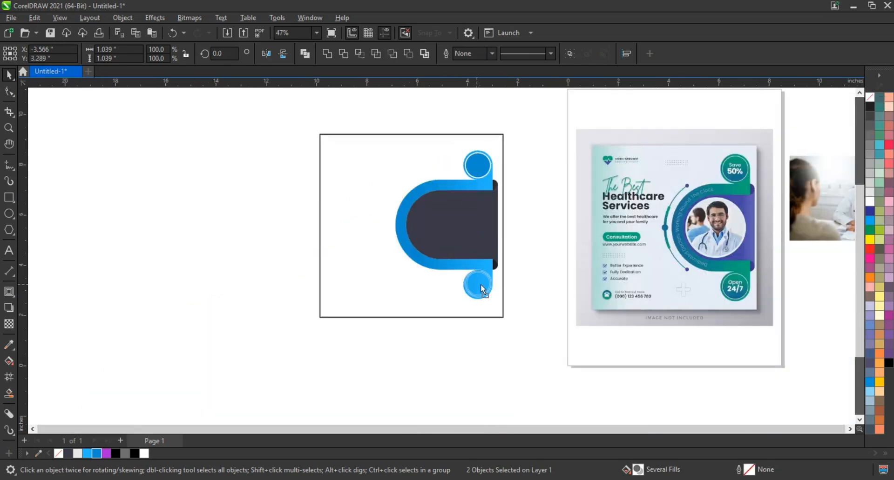
{"action": "key", "text": "F2"}
{"action": "key", "text": "shift+F2"}
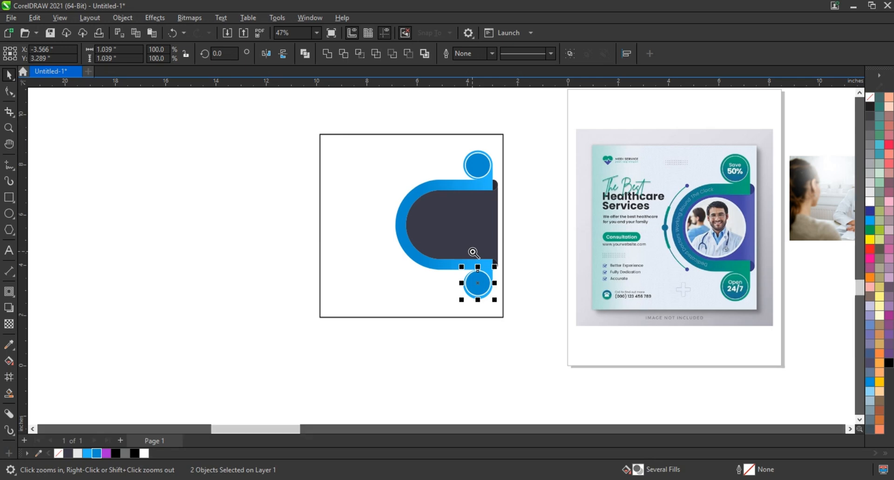
{"action": "scroll", "coordinate": [473, 252], "scroll_direction": "down", "scroll_amount": 1}
{"action": "left_click", "coordinate": [9, 74]}
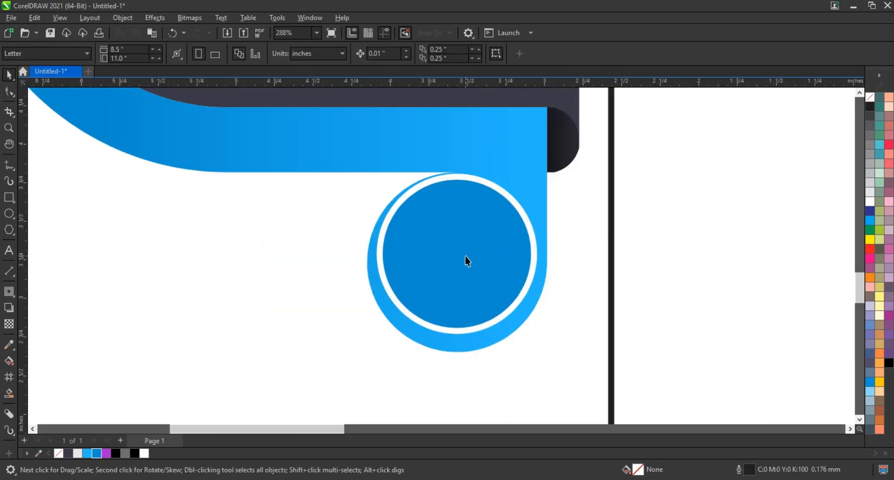
{"action": "left_click", "coordinate": [485, 184]}
{"action": "left_click", "coordinate": [485, 184], "text": "shift"}
{"action": "left_click_drag", "start_coordinate": [475, 213], "coordinate": [473, 232]}
{"action": "scroll", "coordinate": [472, 232], "scroll_direction": "down", "scroll_amount": 5}
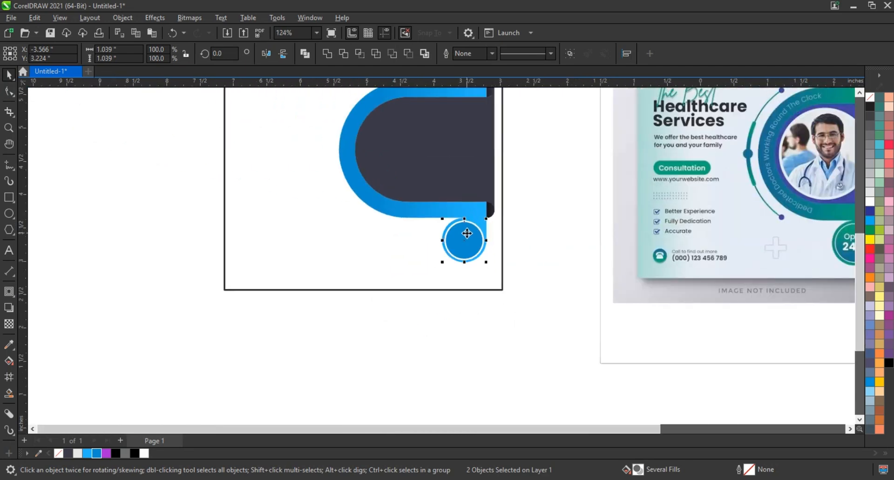
Copy the upper badge's circles into the dark interior and enlarge the set to about 2.24 in across
{"action": "scroll", "coordinate": [508, 312], "scroll_direction": "down", "scroll_amount": 2}
{"action": "left_click_drag", "start_coordinate": [328, 139], "coordinate": [744, 319]}
{"action": "key", "text": "shift+F2"}
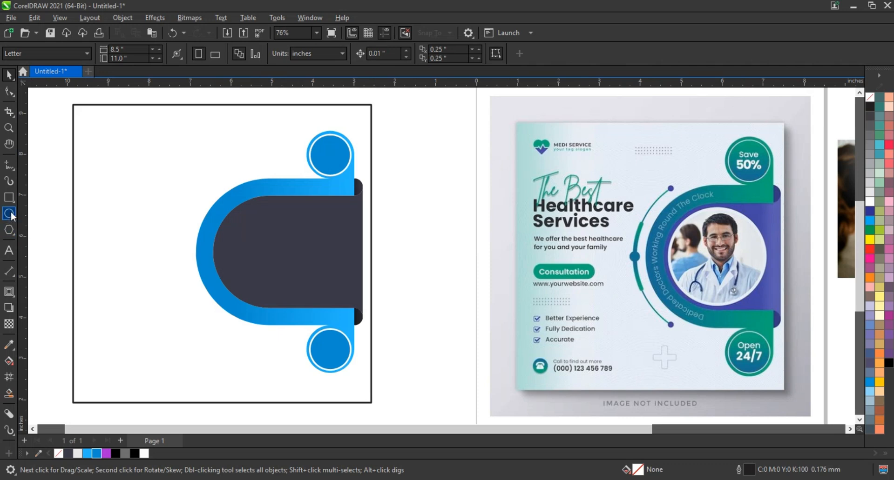
{"action": "left_click", "coordinate": [9, 214]}
{"action": "left_click", "coordinate": [9, 74]}
{"action": "left_click_drag", "start_coordinate": [286, 183], "coordinate": [286, 182]}
{"action": "left_click_drag", "start_coordinate": [330, 156], "coordinate": [247, 230]}
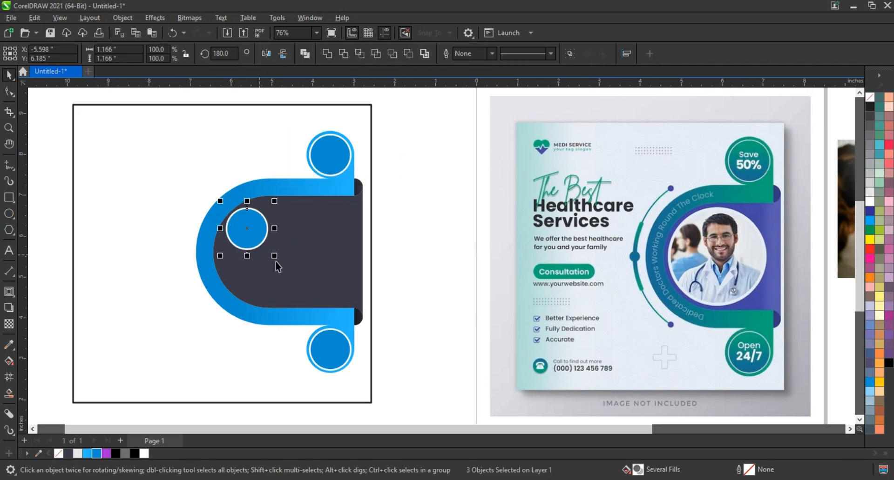
{"action": "left_click_drag", "start_coordinate": [274, 256], "coordinate": [318, 299]}
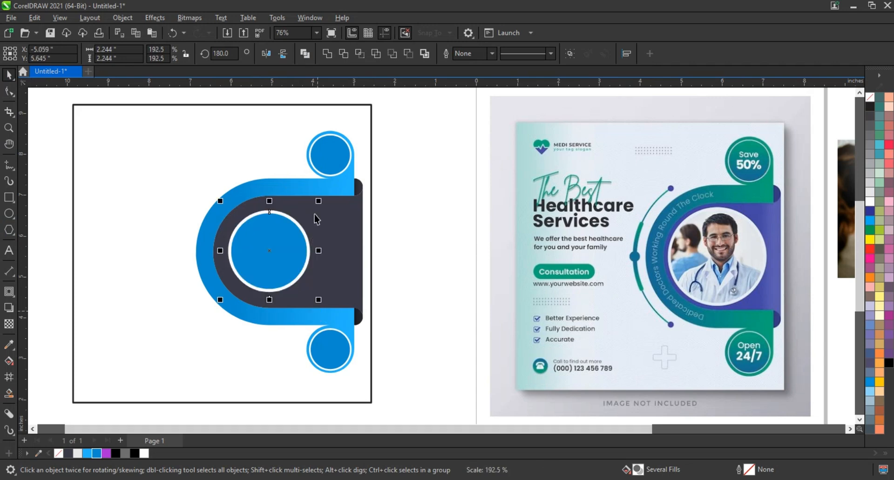
Enlarge the copied white and blue circles to fill the interior's rounded end, making the blue circle about 2.35 in across
{"action": "key", "text": "Escape"}
{"action": "left_click", "coordinate": [297, 213]}
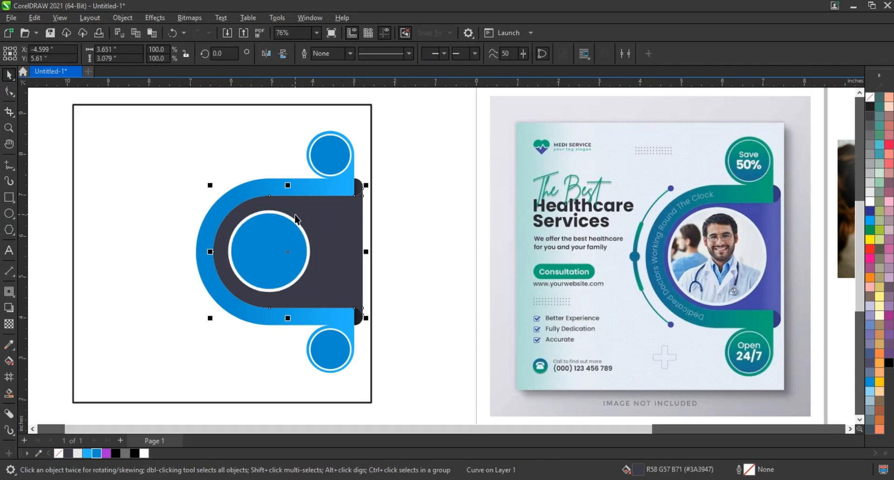
{"action": "left_click", "coordinate": [295, 212]}
{"action": "left_click_drag", "start_coordinate": [396, 196], "coordinate": [198, 301]}
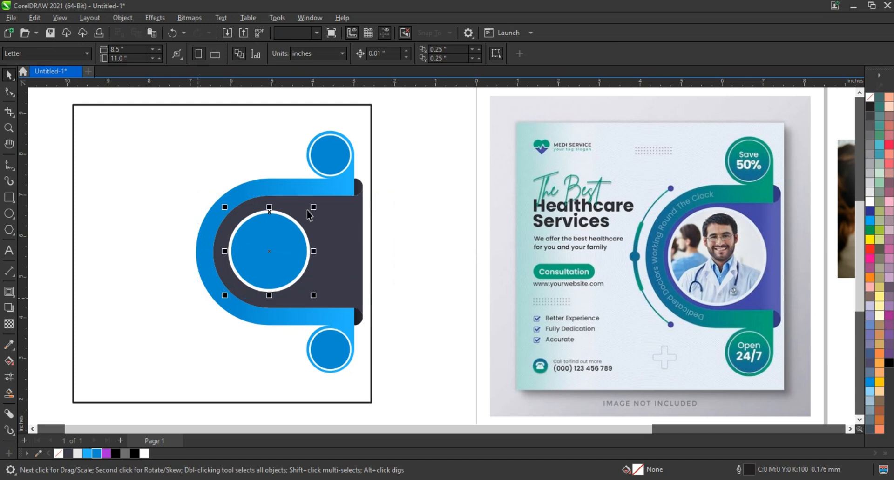
{"action": "mouse_move", "coordinate": [320, 205]}
{"action": "left_mouse_down"}
{"action": "mouse_move", "coordinate": [329, 206]}
{"action": "mouse_move", "coordinate": [323, 201]}
{"action": "left_mouse_up"}
{"action": "left_click", "coordinate": [277, 235]}
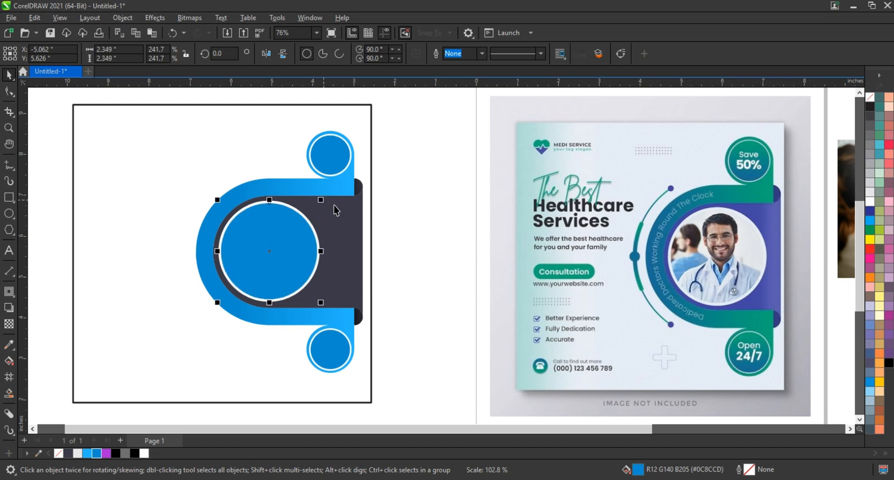
PowerClip the doctor photo into the large blue circle, scaled to about 4.26 in wide and positioned to frame the doctor
{"action": "left_click_drag", "start_coordinate": [841, 235], "coordinate": [277, 263]}
{"action": "left_click", "coordinate": [286, 251], "text": "ctrl"}
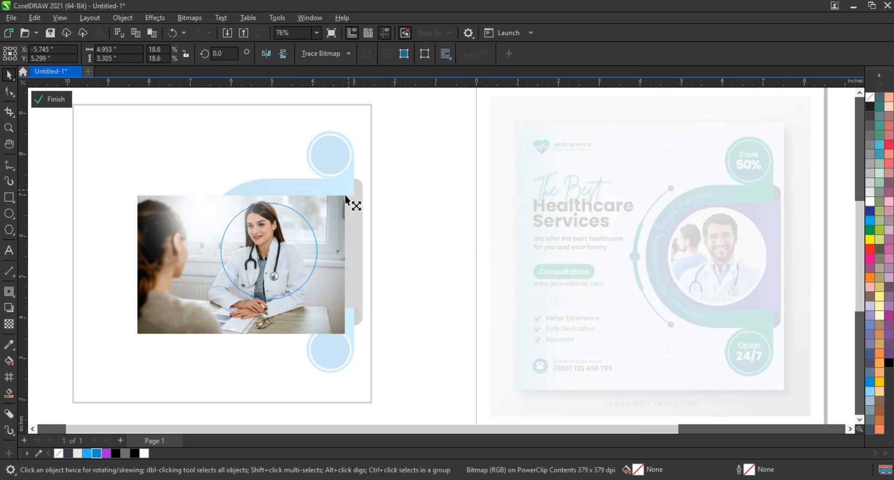
{"action": "left_click_drag", "start_coordinate": [349, 192], "coordinate": [332, 202]}
{"action": "left_click_drag", "start_coordinate": [271, 265], "coordinate": [282, 260]}
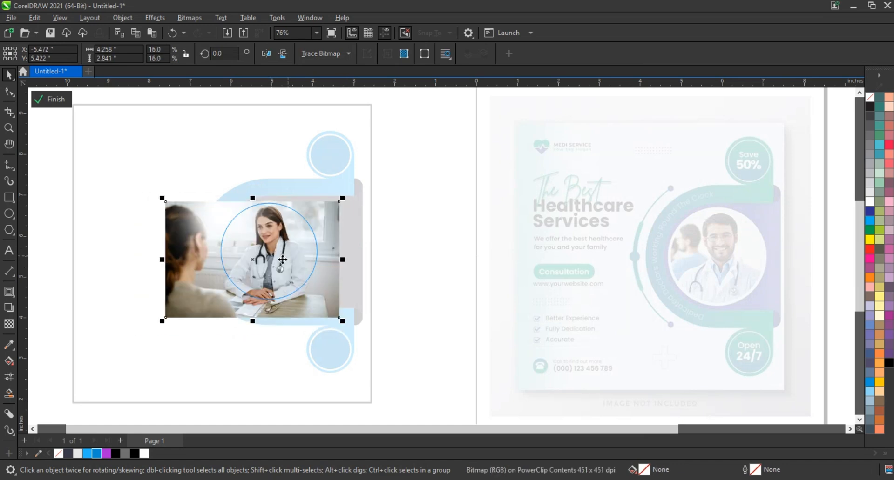
{"action": "left_click", "coordinate": [439, 250], "text": "ctrl"}
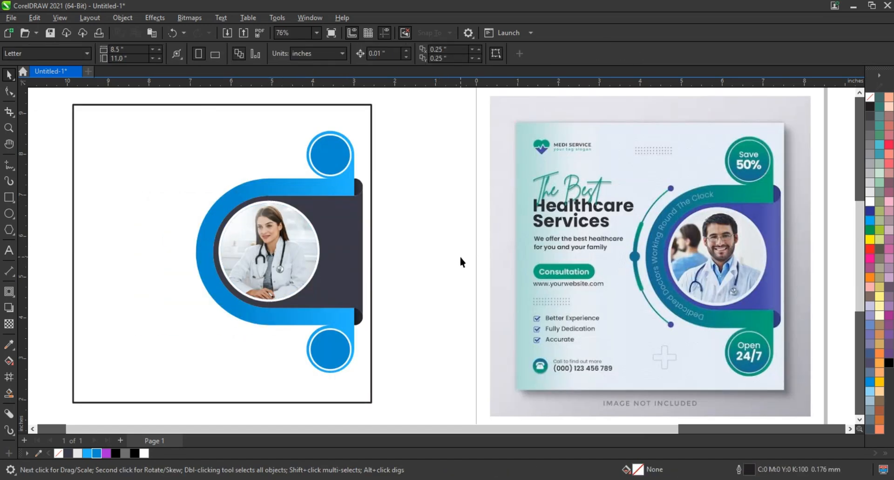
Give the square background a horizontal linear fountain fill from light blue to white
{"action": "left_click", "coordinate": [183, 239]}
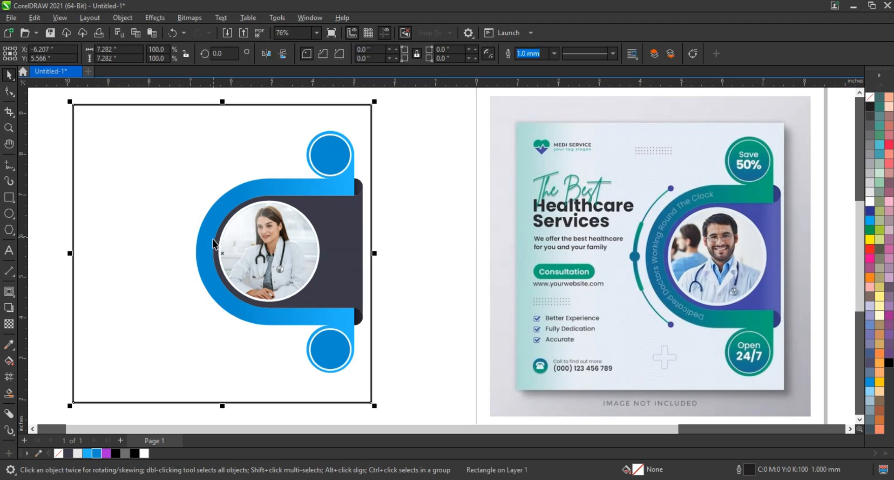
{"action": "left_click", "coordinate": [87, 453]}
{"action": "key", "text": "g"}
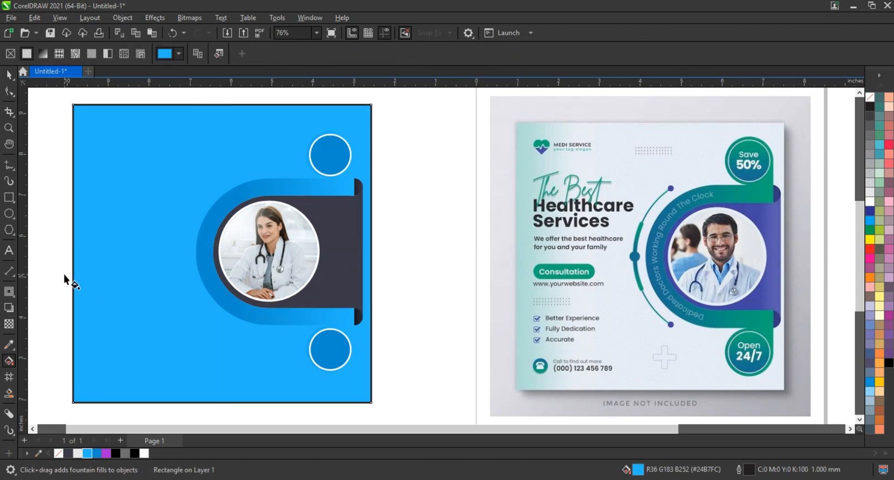
{"action": "left_click_drag", "start_coordinate": [64, 275], "coordinate": [14, 272]}
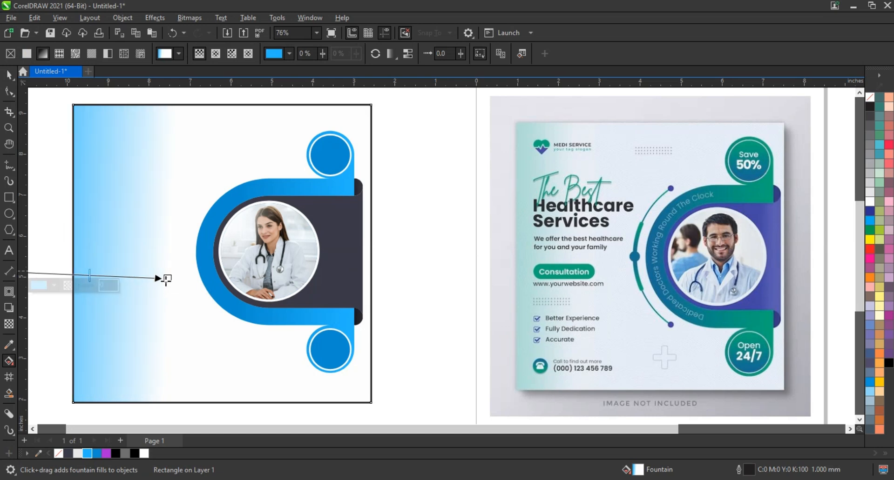
Extend the background gradient to end at the U-band's outer edge and shift its midpoint outward for a paler blue
{"action": "left_click_drag", "start_coordinate": [168, 279], "coordinate": [195, 269]}
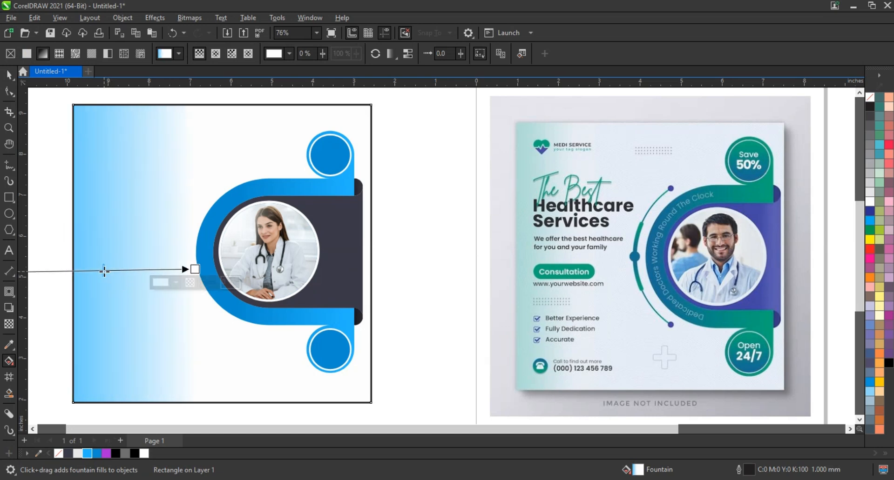
{"action": "left_click_drag", "start_coordinate": [104, 271], "coordinate": [88, 272]}
{"action": "left_click_drag", "start_coordinate": [195, 269], "coordinate": [203, 270]}
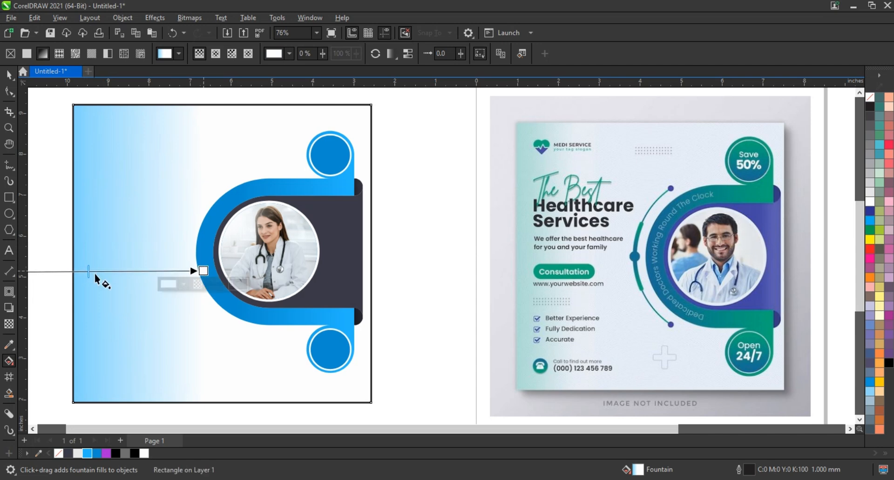
{"action": "left_click_drag", "start_coordinate": [88, 270], "coordinate": [65, 271]}
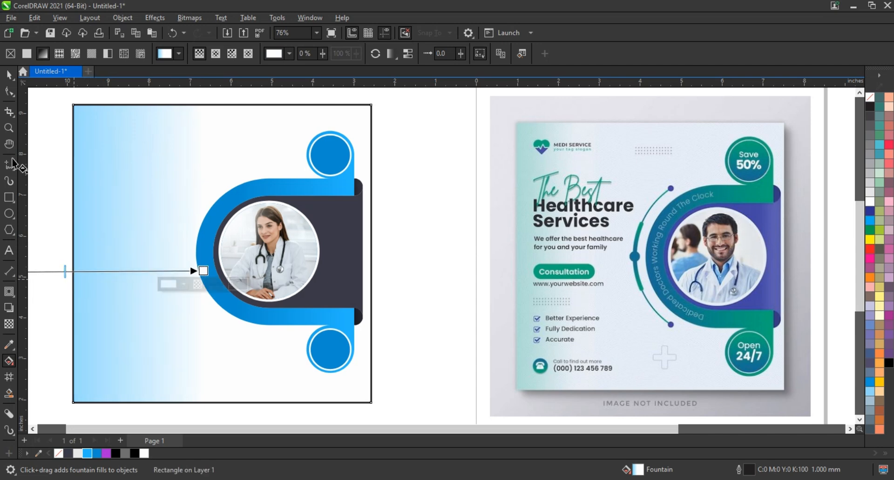
{"action": "left_click", "coordinate": [10, 73]}
{"action": "left_click", "coordinate": [442, 256]}
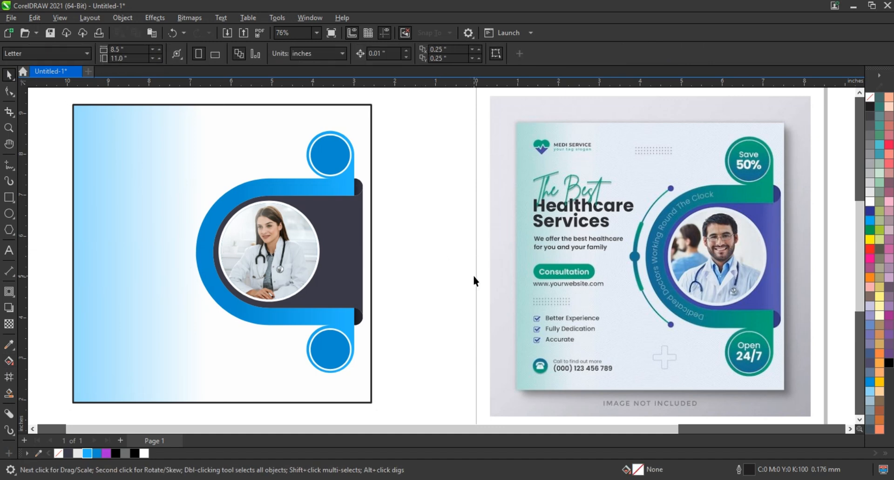
Add the artistic text line "Dedicated Doctors Working Round the Clock" in 24 pt Arial beside the U-band
{"action": "scroll", "coordinate": [473, 277], "scroll_direction": "down", "scroll_amount": 2}
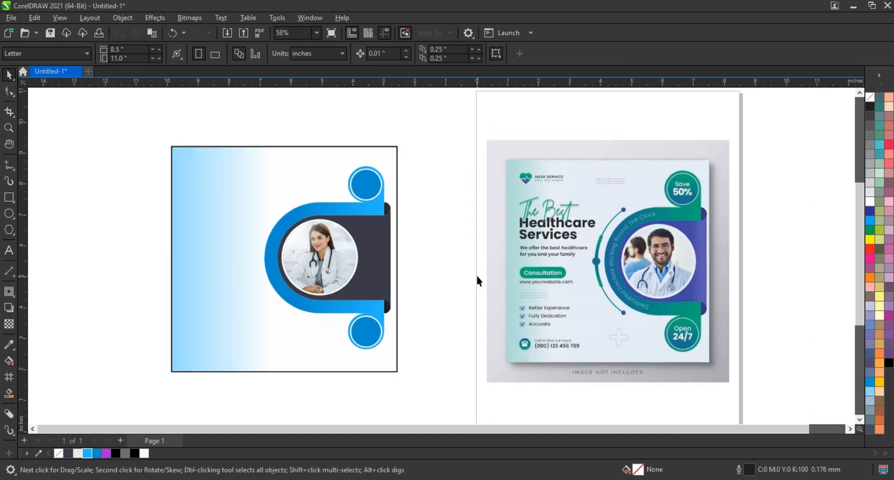
{"action": "left_click", "coordinate": [9, 127]}
{"action": "left_click_drag", "start_coordinate": [131, 138], "coordinate": [706, 375]}
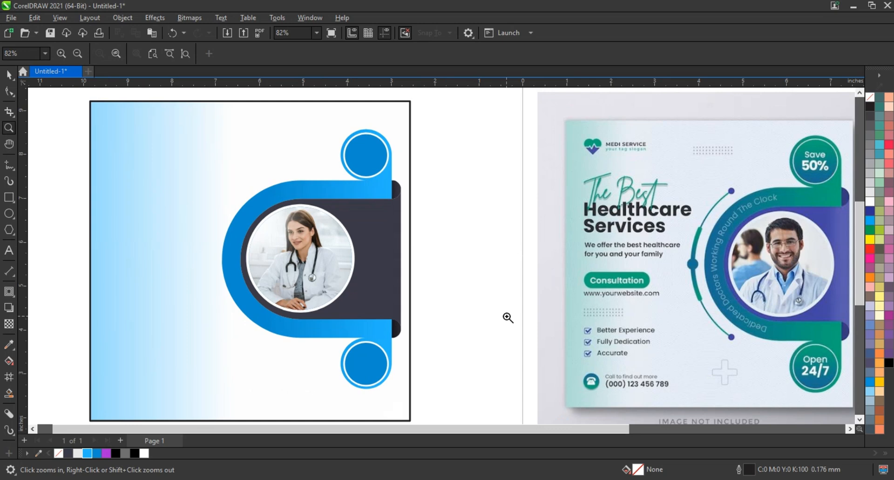
{"action": "left_click", "coordinate": [9, 250]}
{"action": "left_click", "coordinate": [52, 263]}
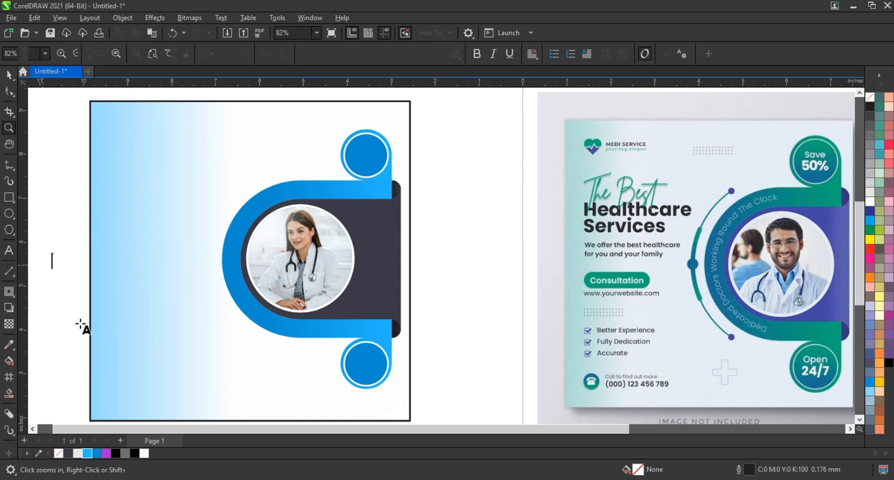
{"action": "type", "text": "D"}
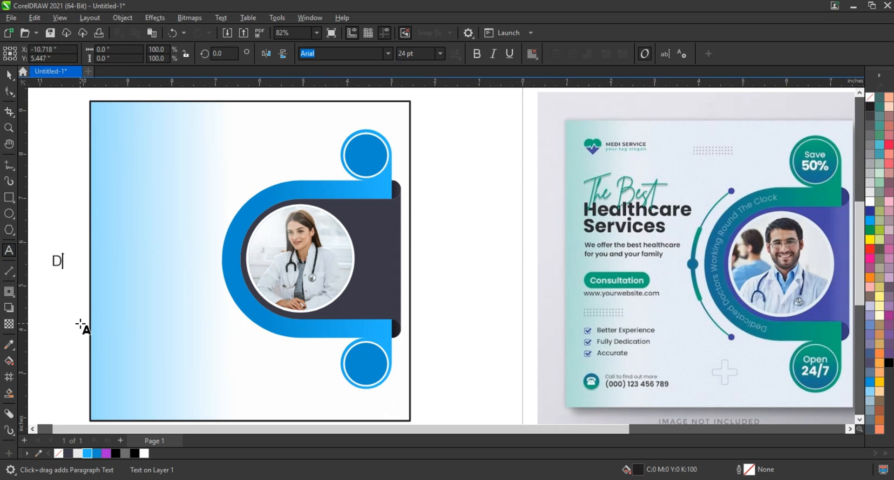
{"action": "type", "text": "edicated"}
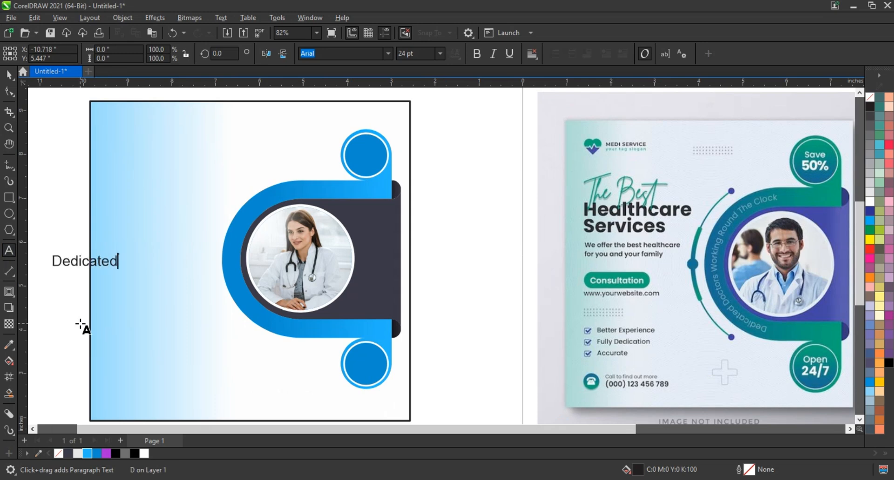
{"action": "type", "text": " Docto"}
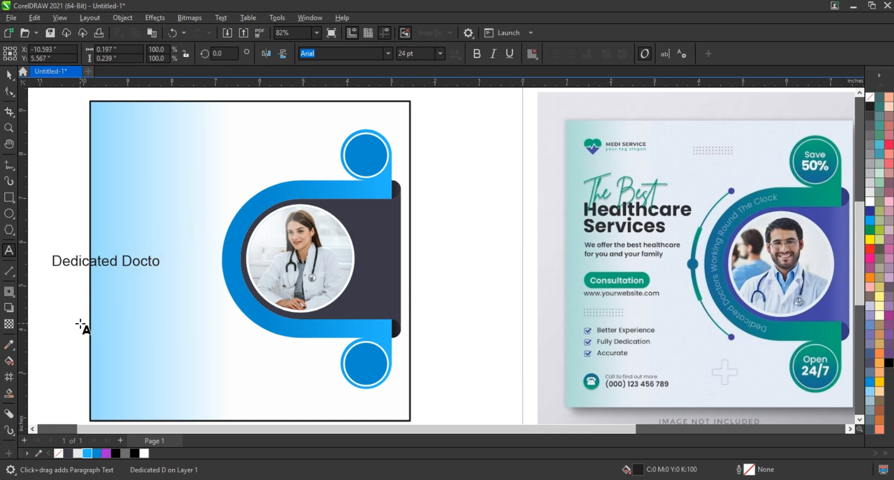
{"action": "type", "text": "rs Working"}
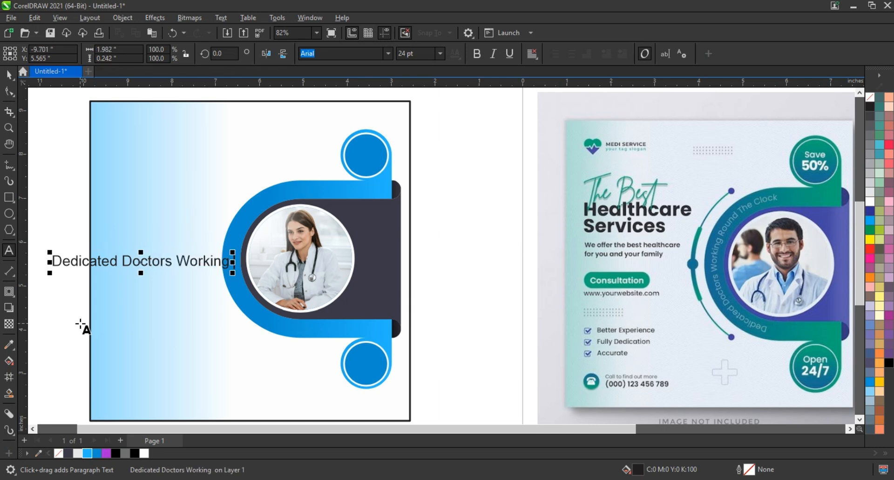
{"action": "type", "text": " Round the c"}
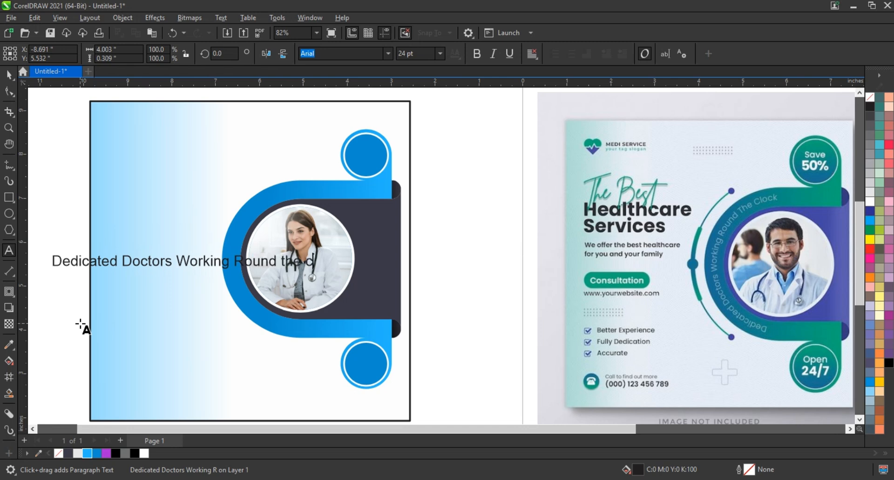
{"action": "type", "text": " Clock"}
{"action": "key", "text": "Escape"}
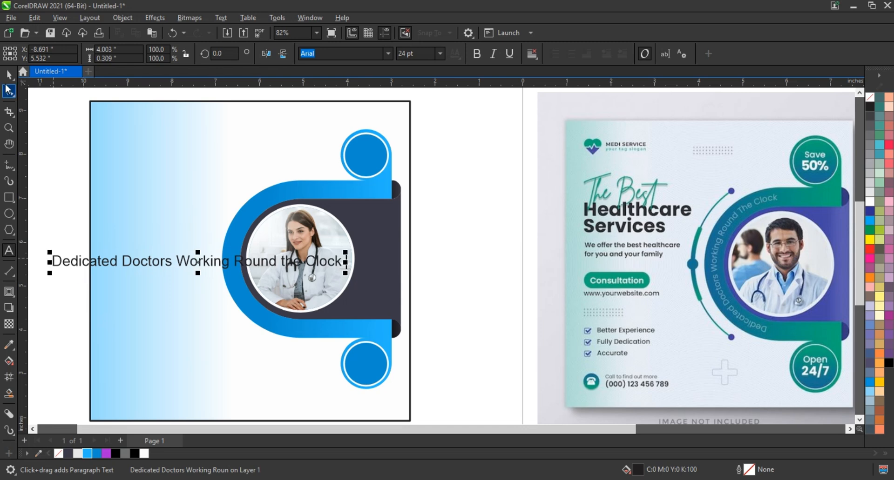
Make the slogan bold and scale it down proportionally to about 4.02 in wide
{"action": "left_click", "coordinate": [9, 74]}
{"action": "key", "text": "ctrl+b"}
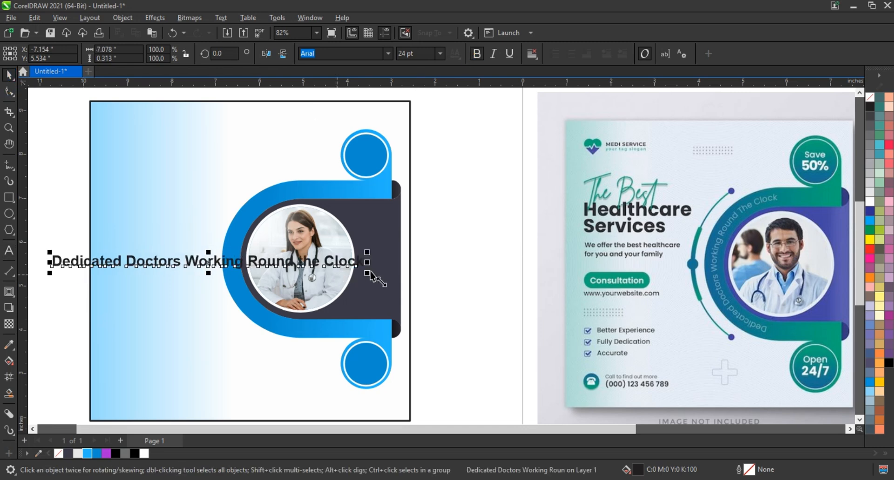
{"action": "left_click_drag", "start_coordinate": [371, 279], "coordinate": [300, 285]}
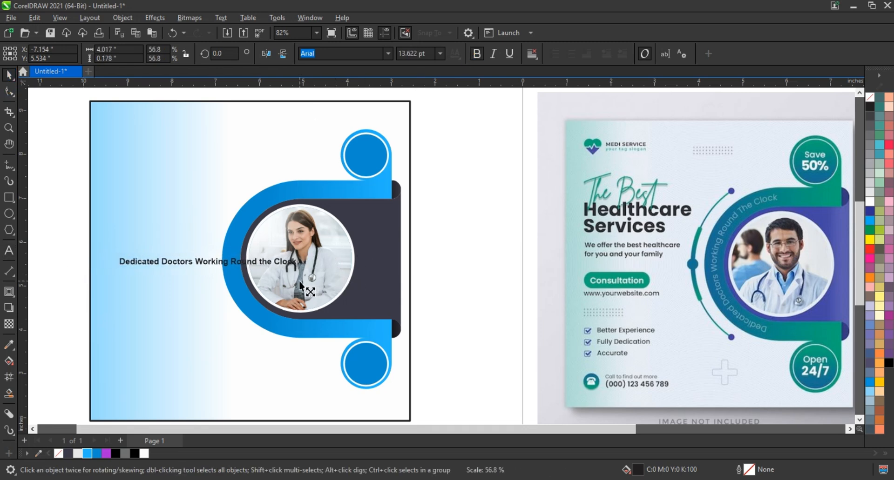
Fit the slogan to the blue U-band's path, running inside its rounded end, and enlarge the curved text to 109%
{"action": "left_click", "coordinate": [289, 191], "text": "shift"}
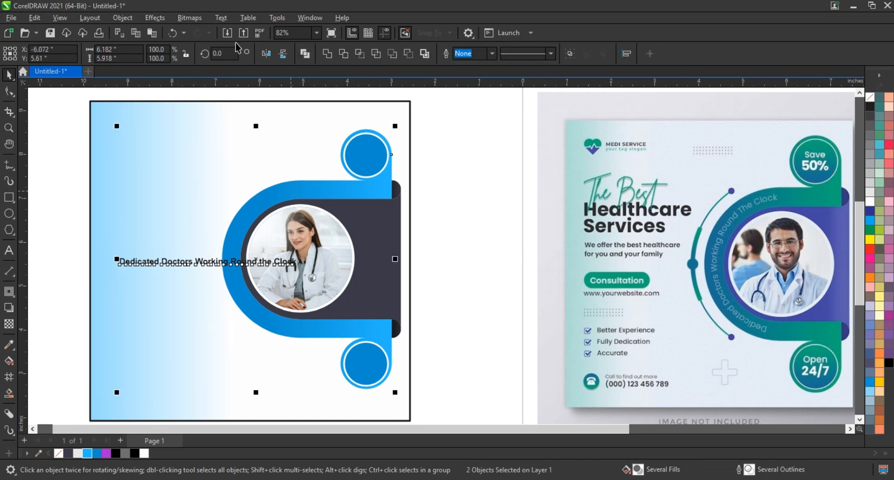
{"action": "left_click", "coordinate": [221, 17]}
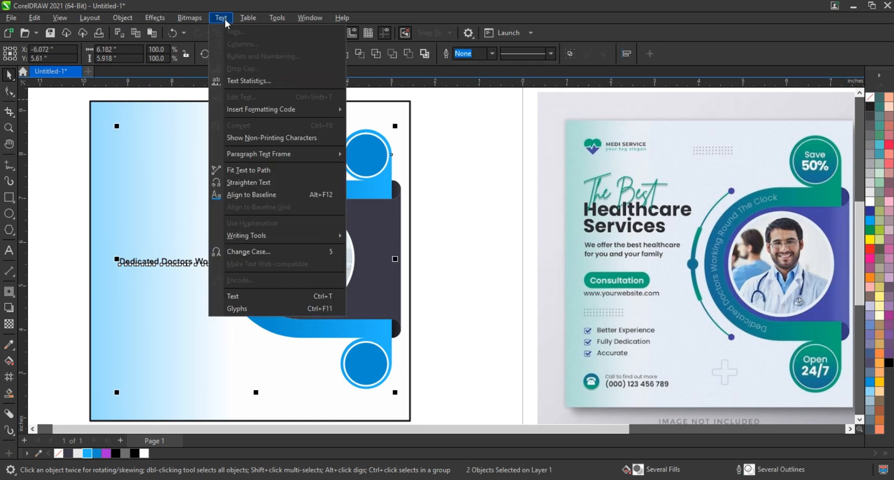
{"action": "left_click", "coordinate": [242, 170]}
{"action": "left_click", "coordinate": [287, 189]}
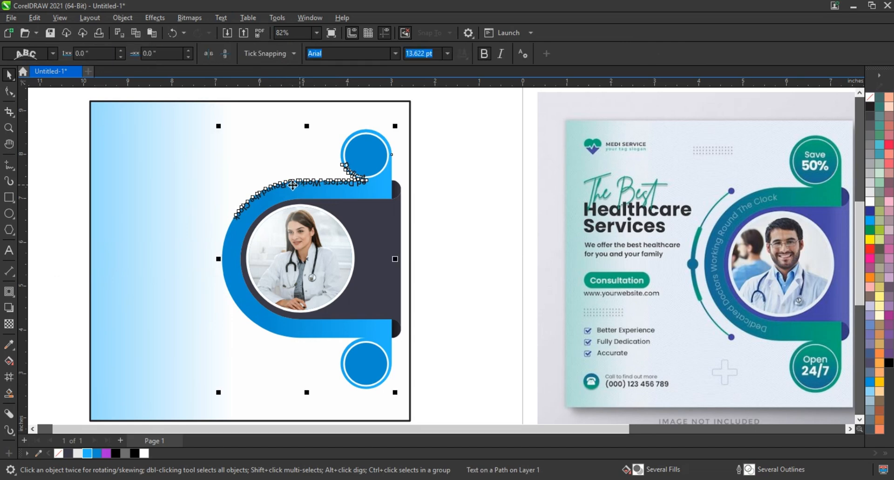
{"action": "left_click_drag", "start_coordinate": [292, 185], "coordinate": [241, 263]}
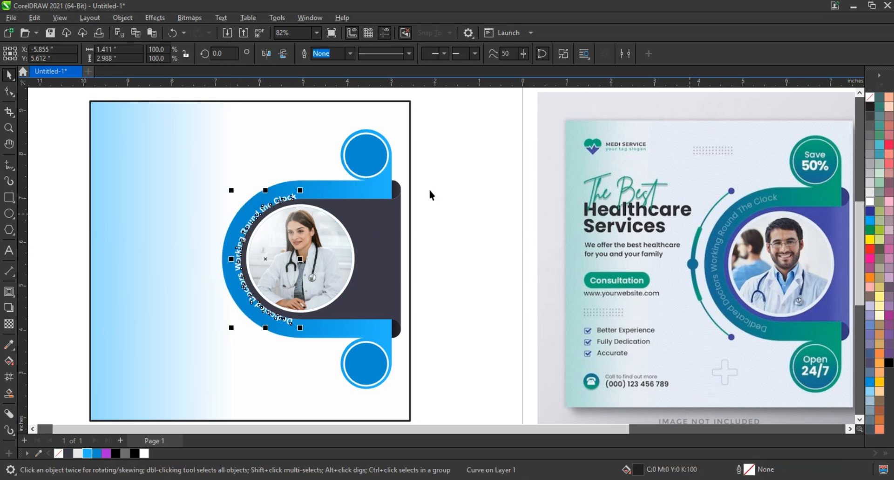
{"action": "left_click_drag", "start_coordinate": [300, 190], "coordinate": [314, 188]}
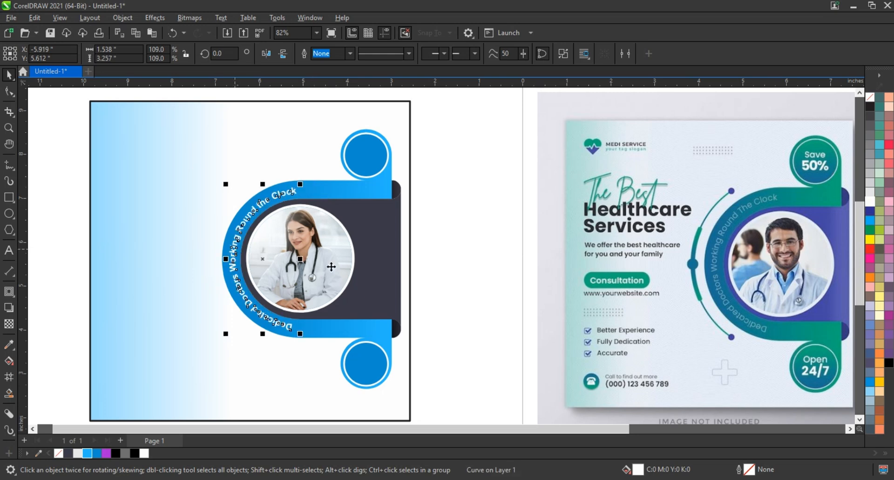
Recolour the curved slogan light blue (R78 G196 B252) and preview the design full screen
{"action": "left_click", "coordinate": [484, 269]}
{"action": "left_click", "coordinate": [243, 301]}
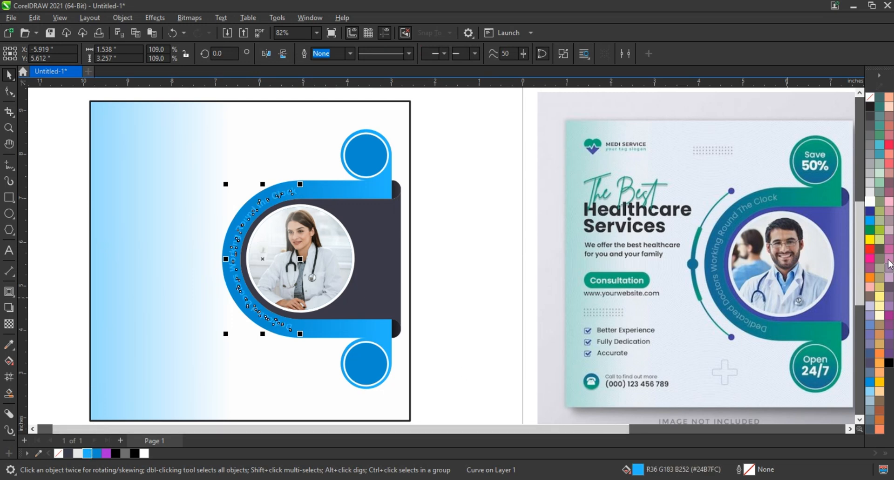
{"action": "left_click", "coordinate": [870, 202]}
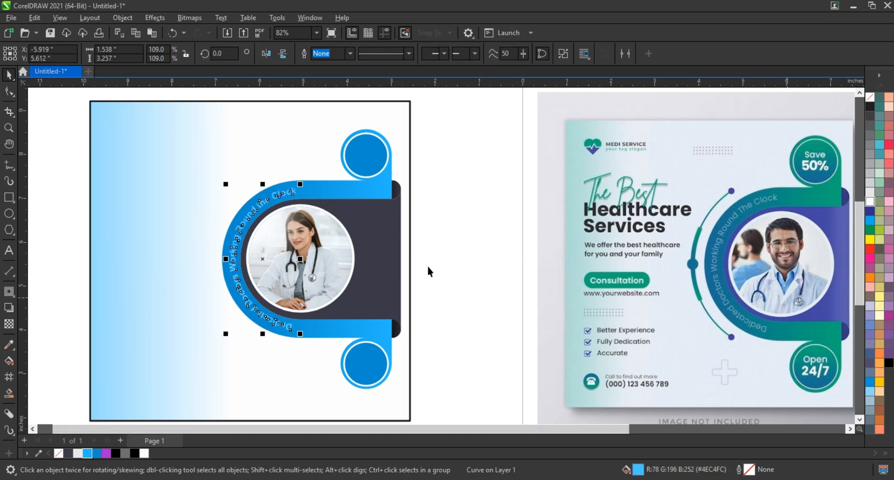
{"action": "left_click", "coordinate": [503, 262]}
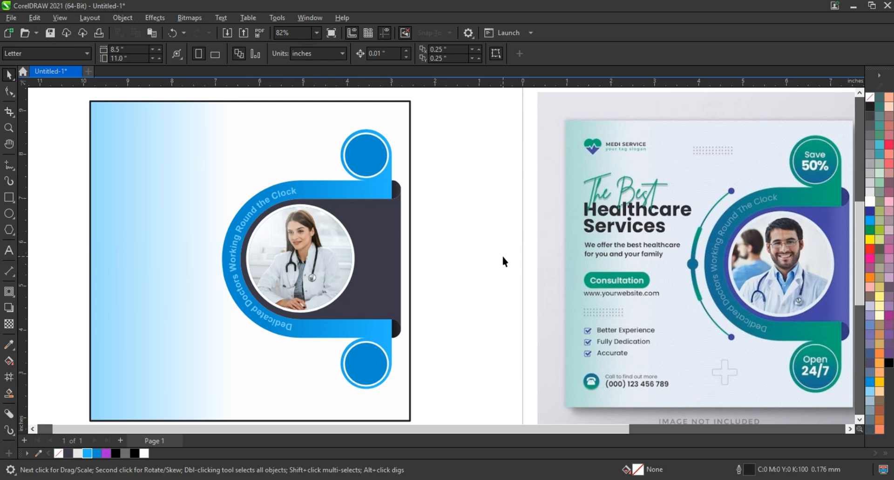
{"action": "key", "text": "F9"}
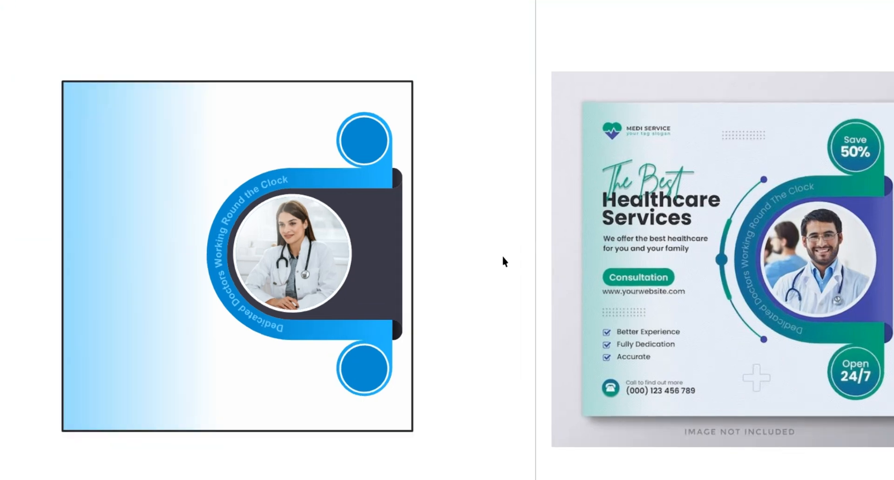